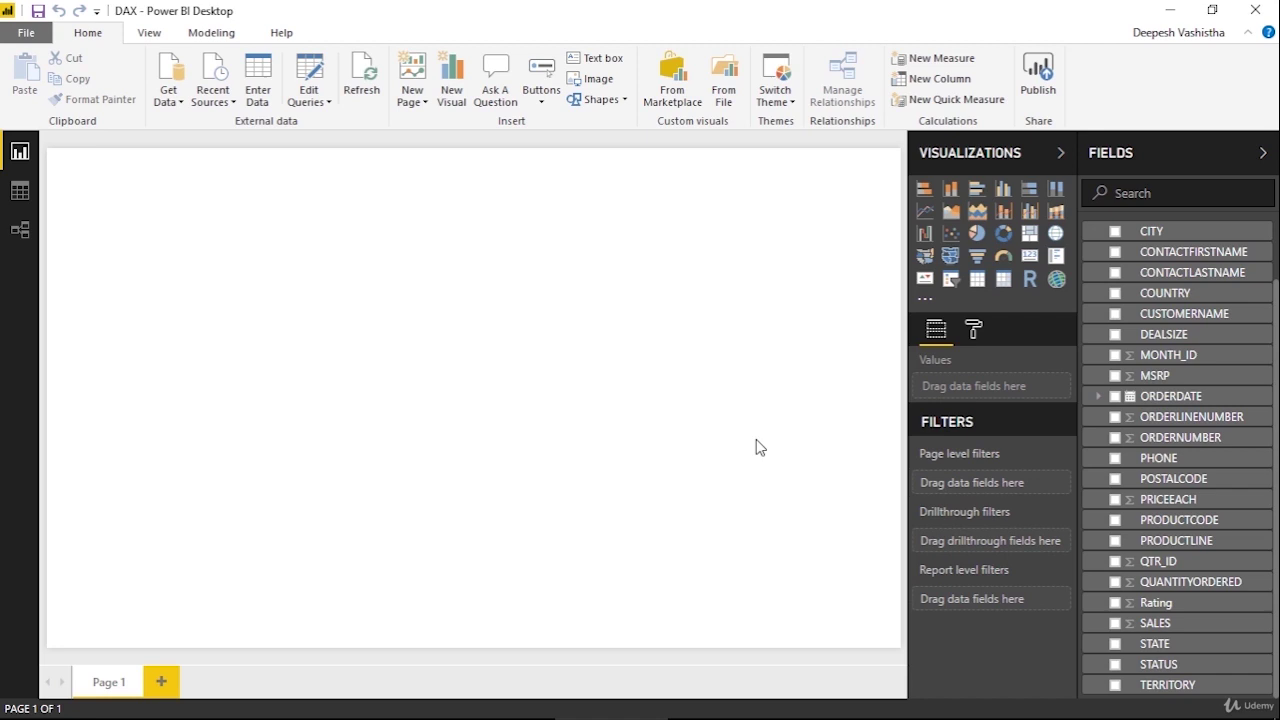
Step: Read the DAX time intelligence functions page, then minimize Chrome to return to Power BI
click(435, 700)
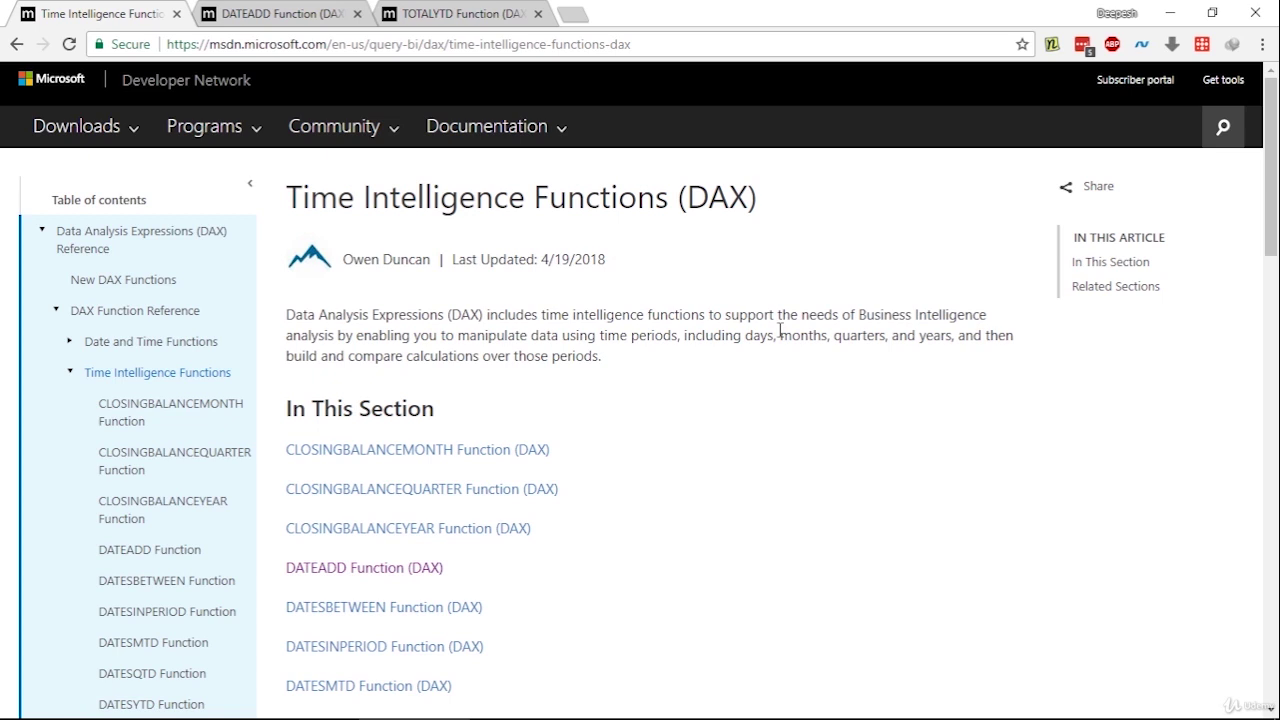
click(1166, 22)
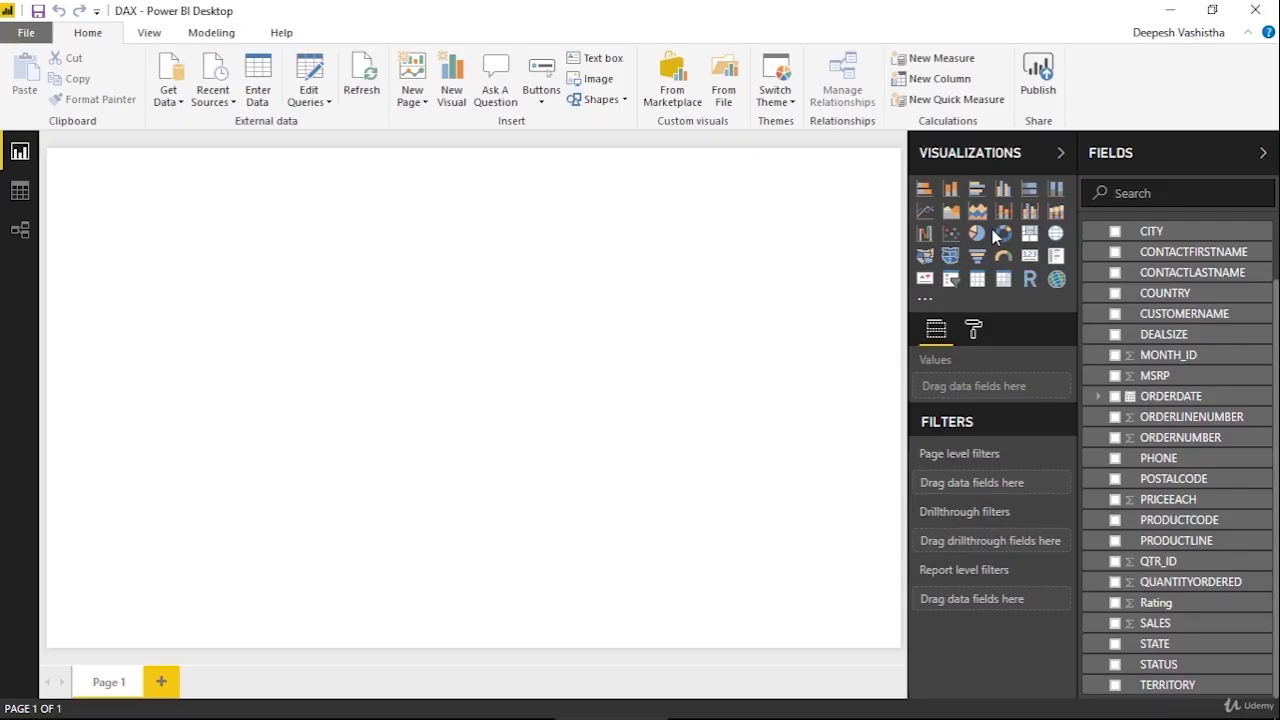
Step: Add a table visual in Focus mode showing ORDERDATE as plain dates with SALES
click(978, 282)
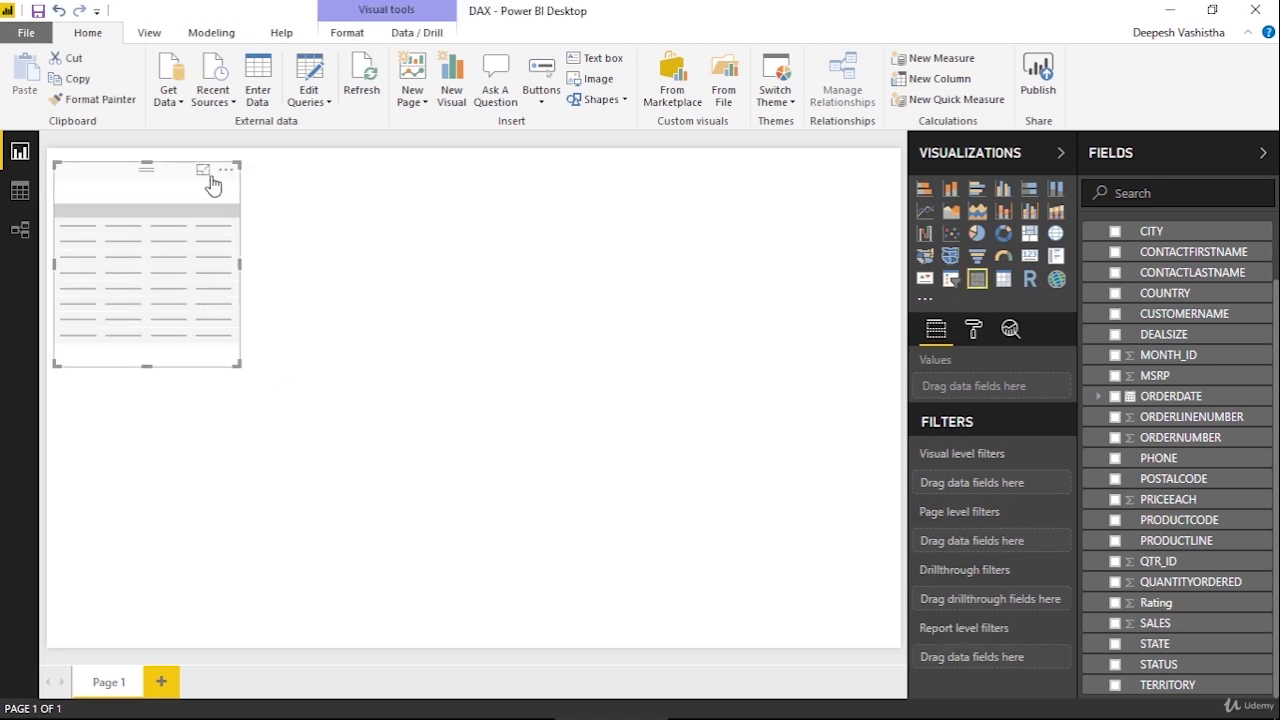
click(205, 171)
click(1115, 397)
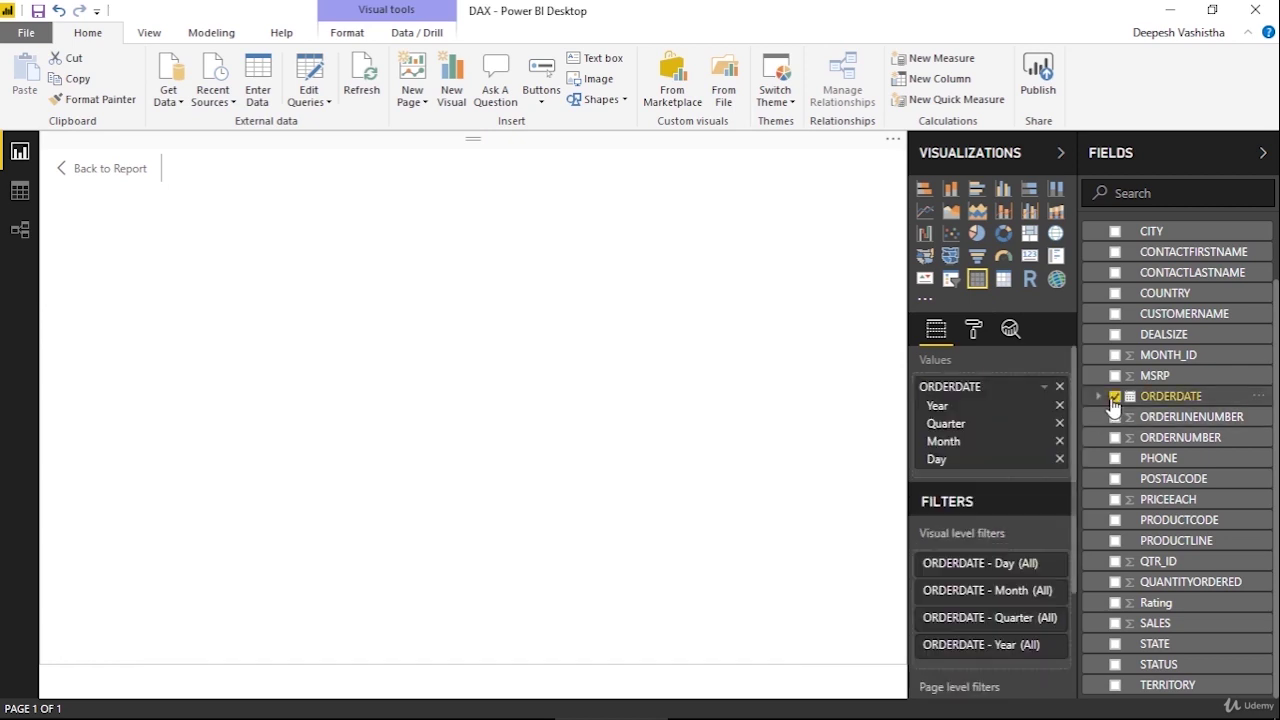
click(1044, 386)
click(1100, 484)
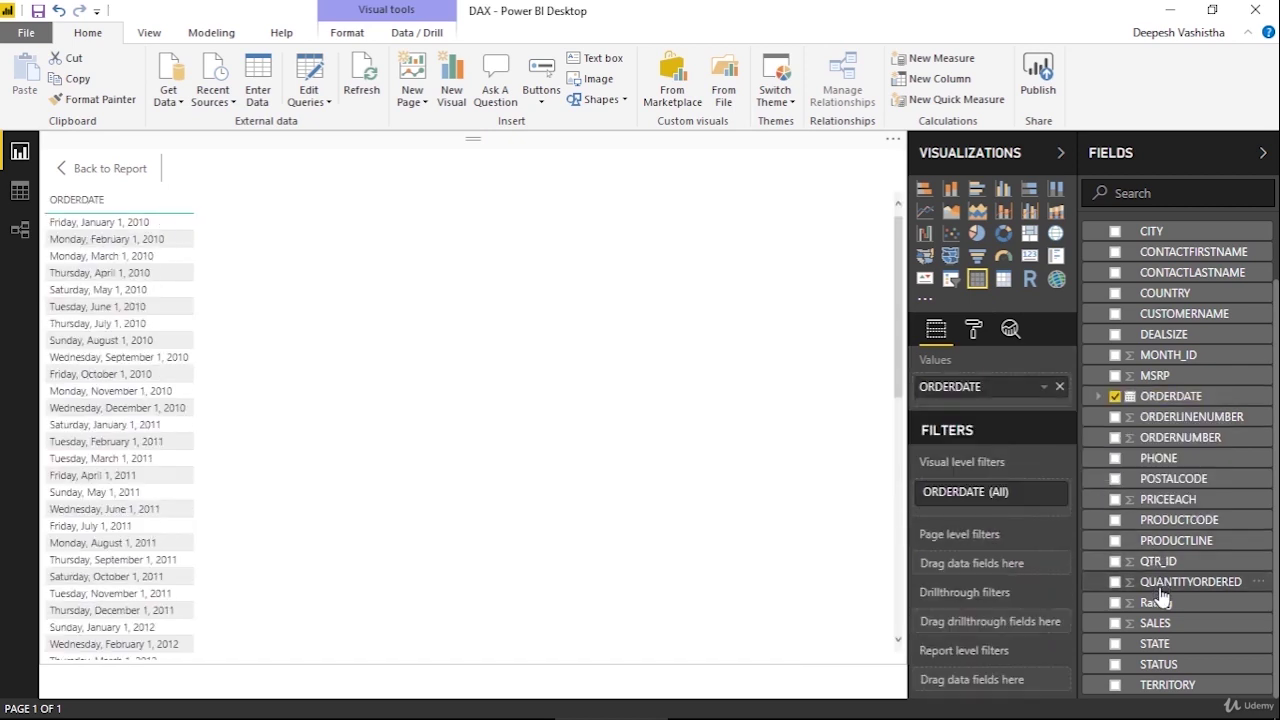
click(1115, 623)
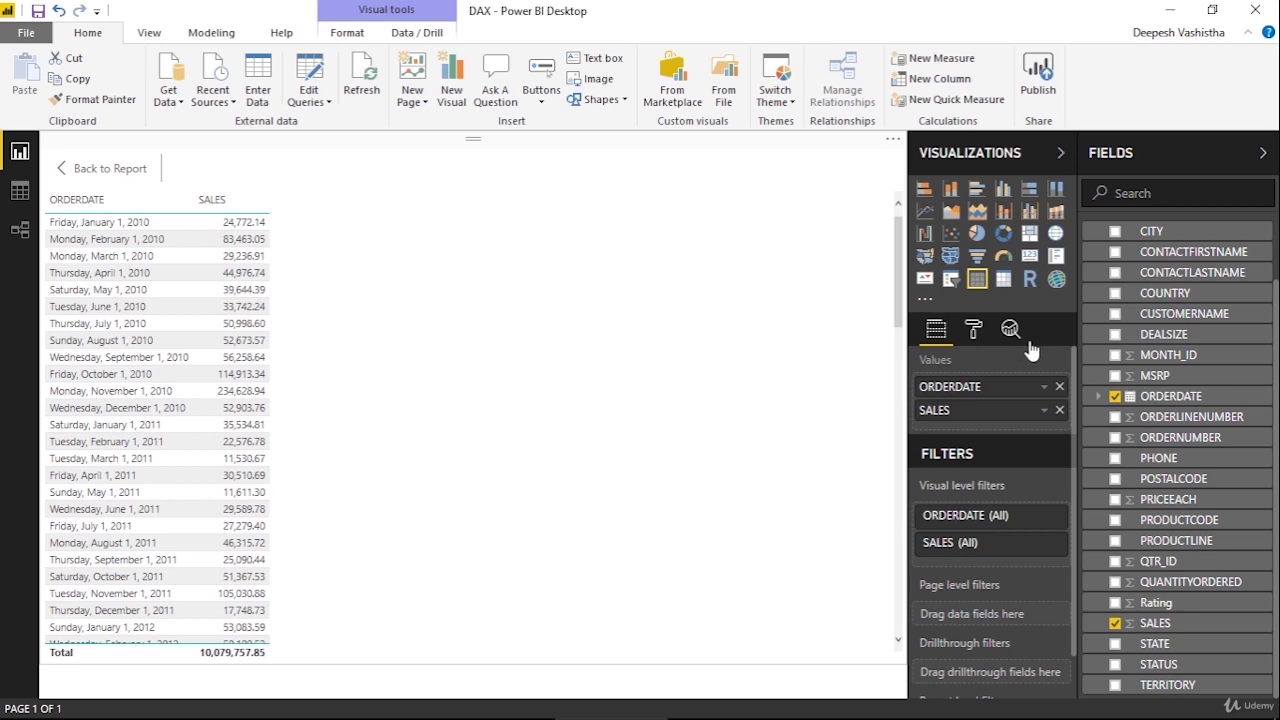
scroll(1108, 285, up, 2)
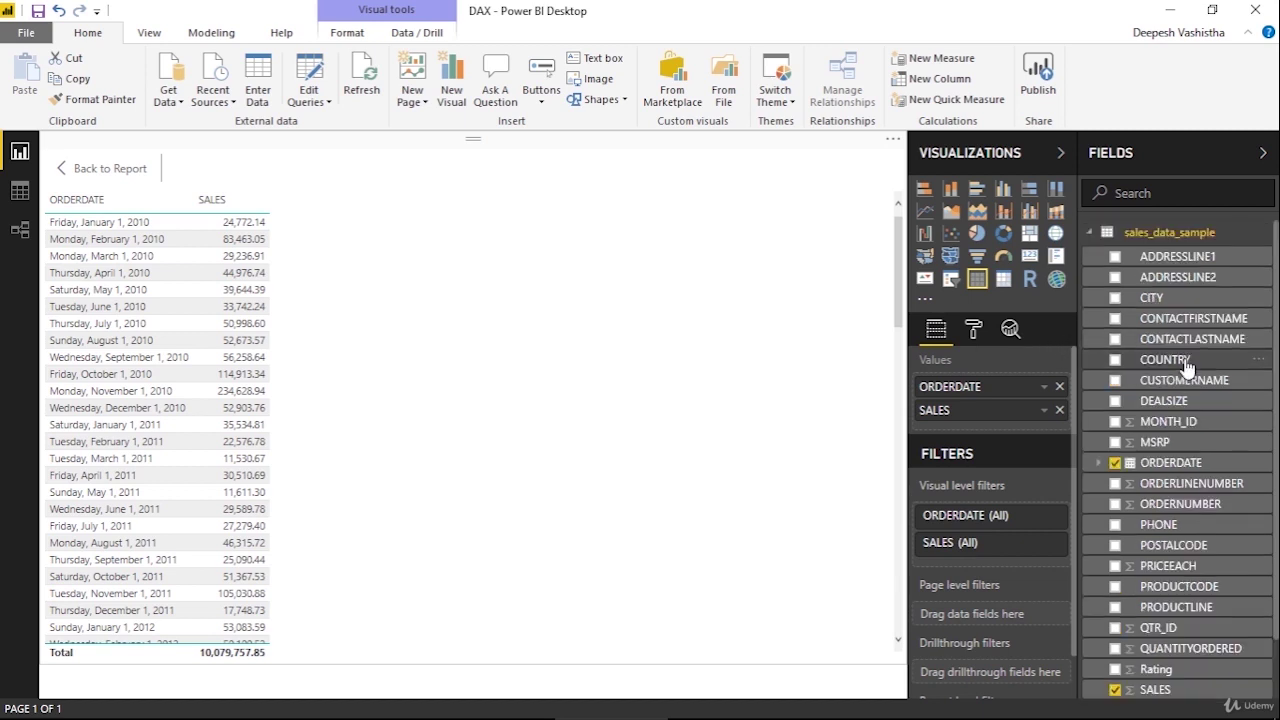
Step: Start a new sales_data_sample measure named TotalYTD using the TOTALYTD function
right_click(1170, 233)
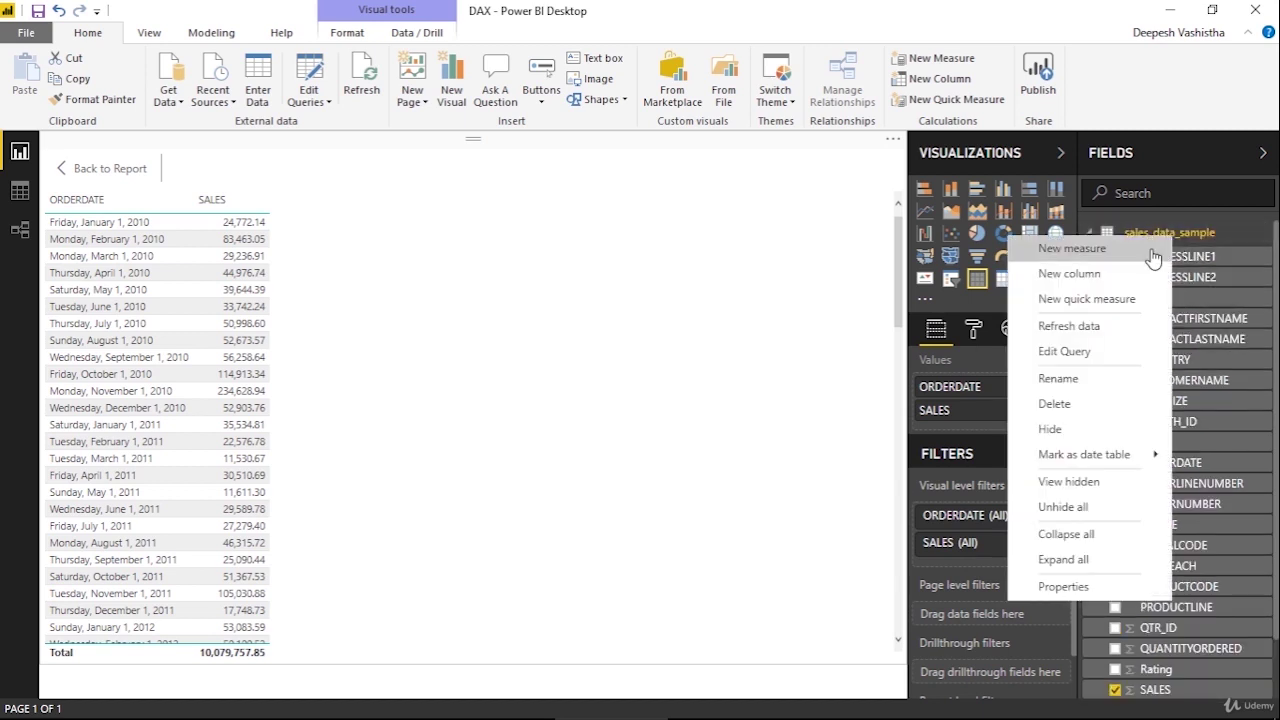
click(1154, 258)
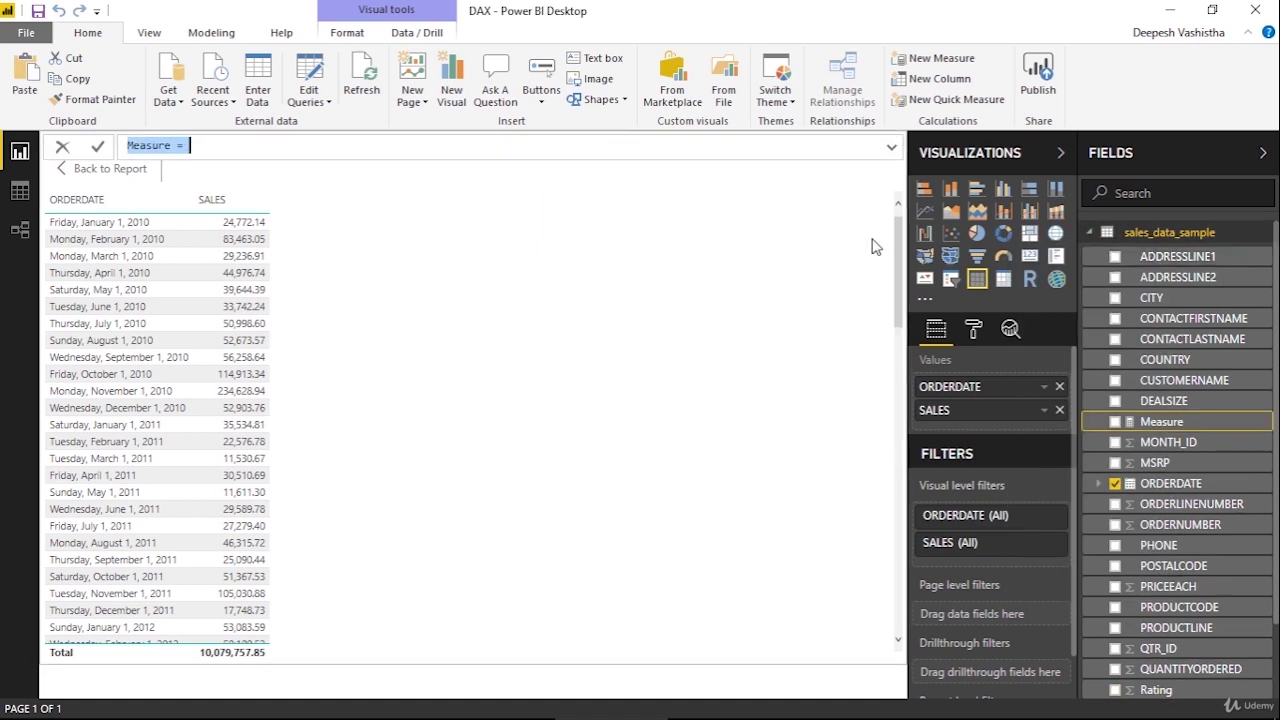
text(TotalYTD =)
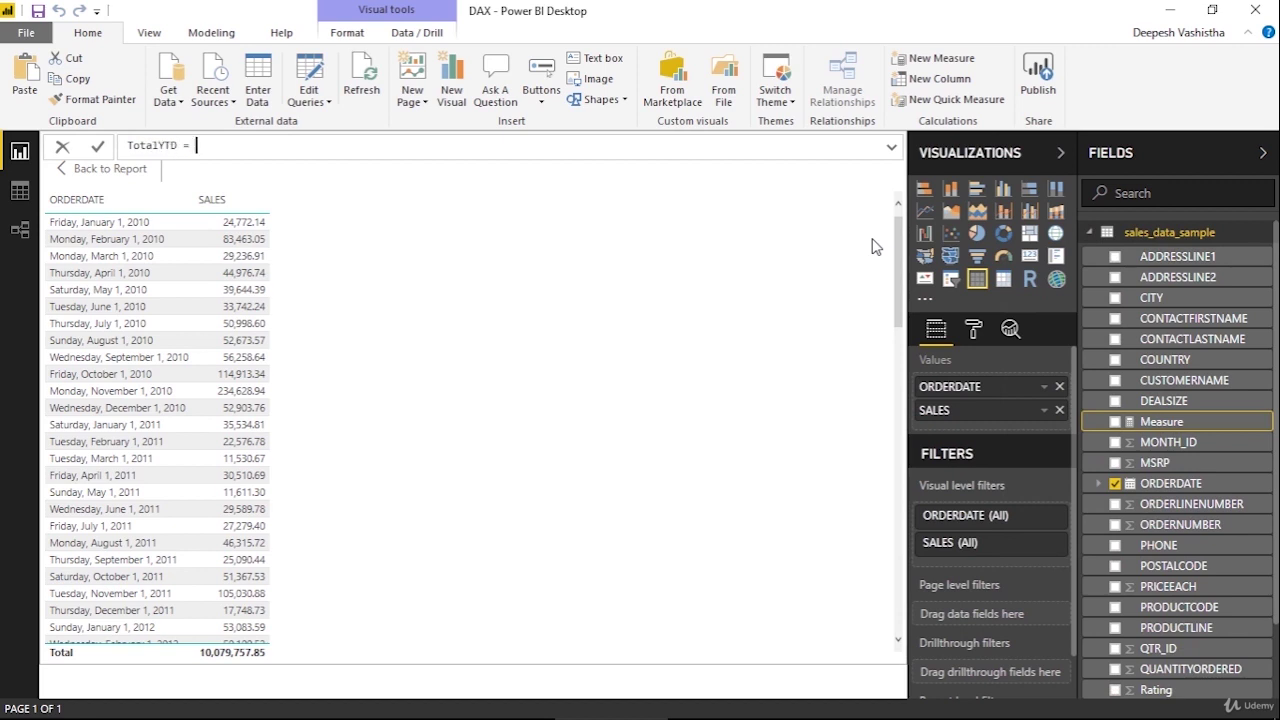
text( total)
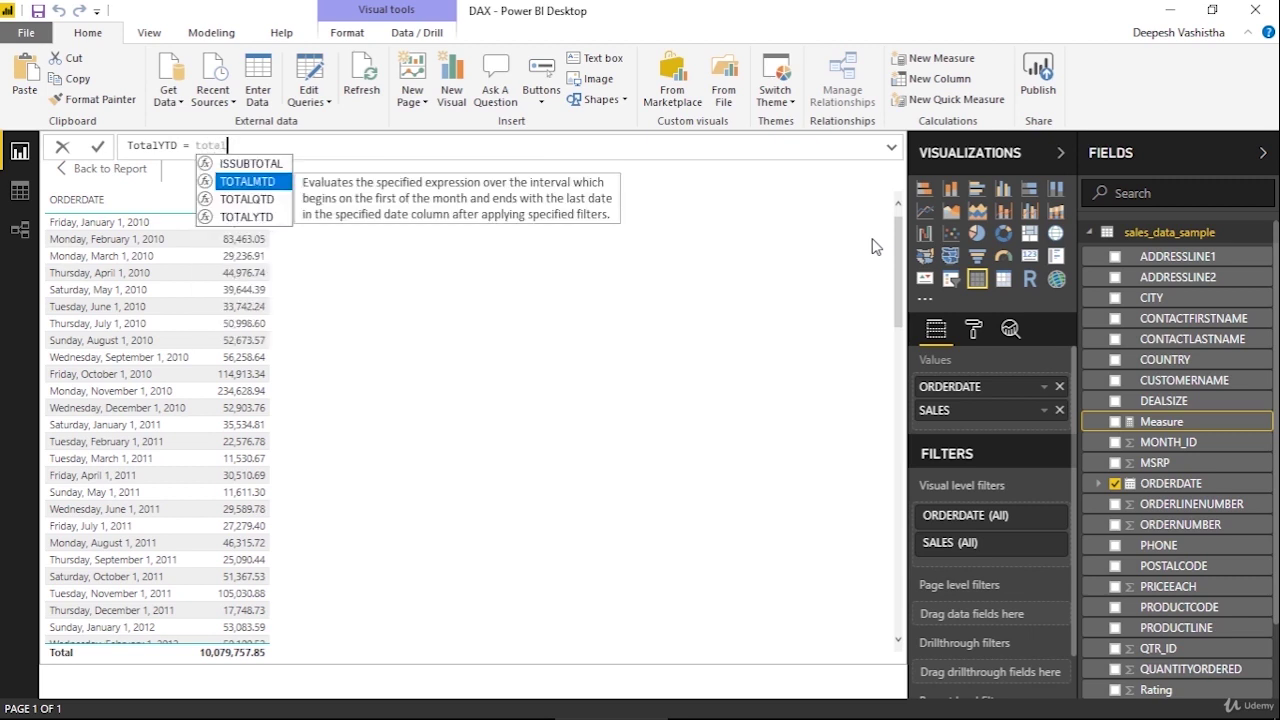
key(Down)
key(Down)
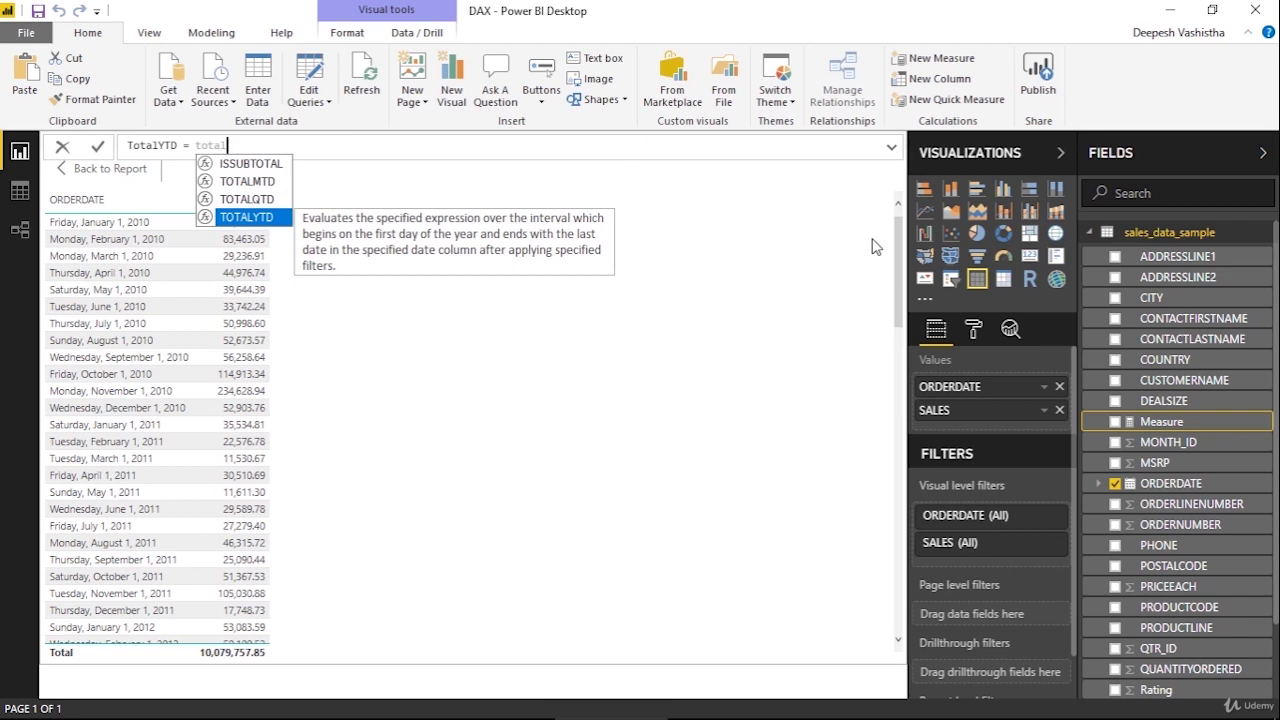
key(Tab)
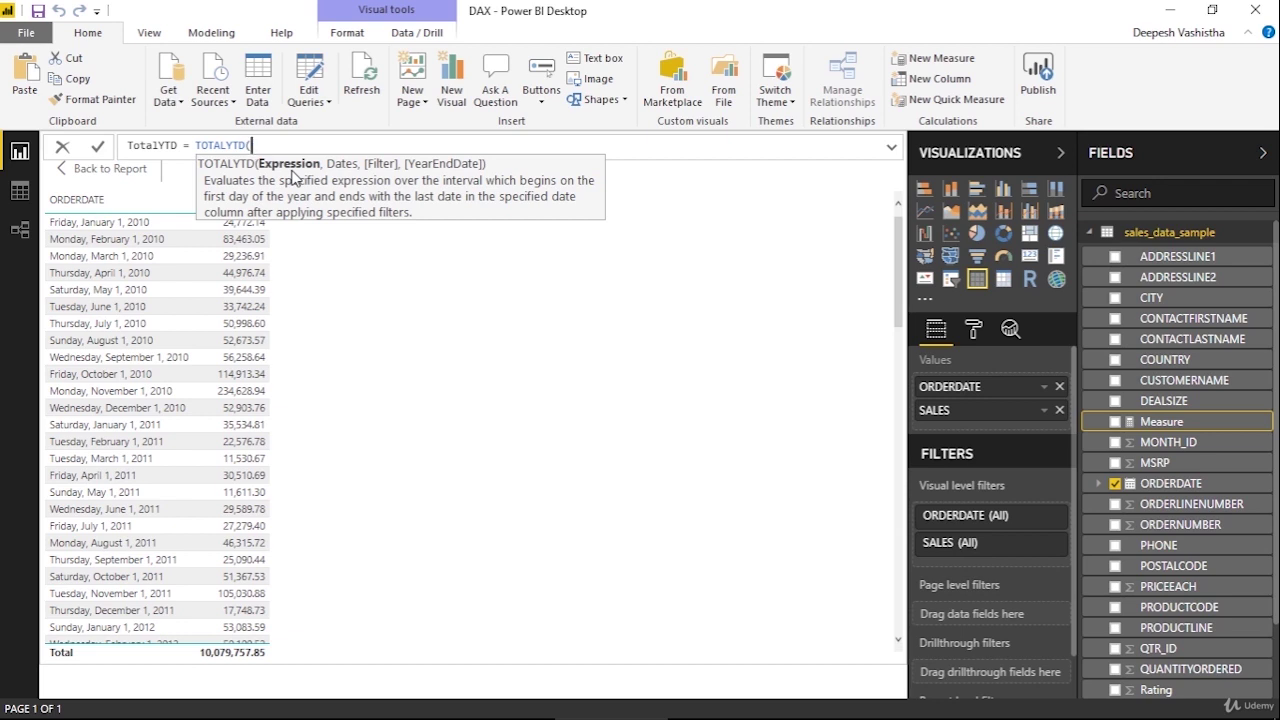
Step: Complete TotalYTD with SUM(sales_data_sample[SALES]) and sales_data_sample[ORDERDATE] and commit it
text(sum)
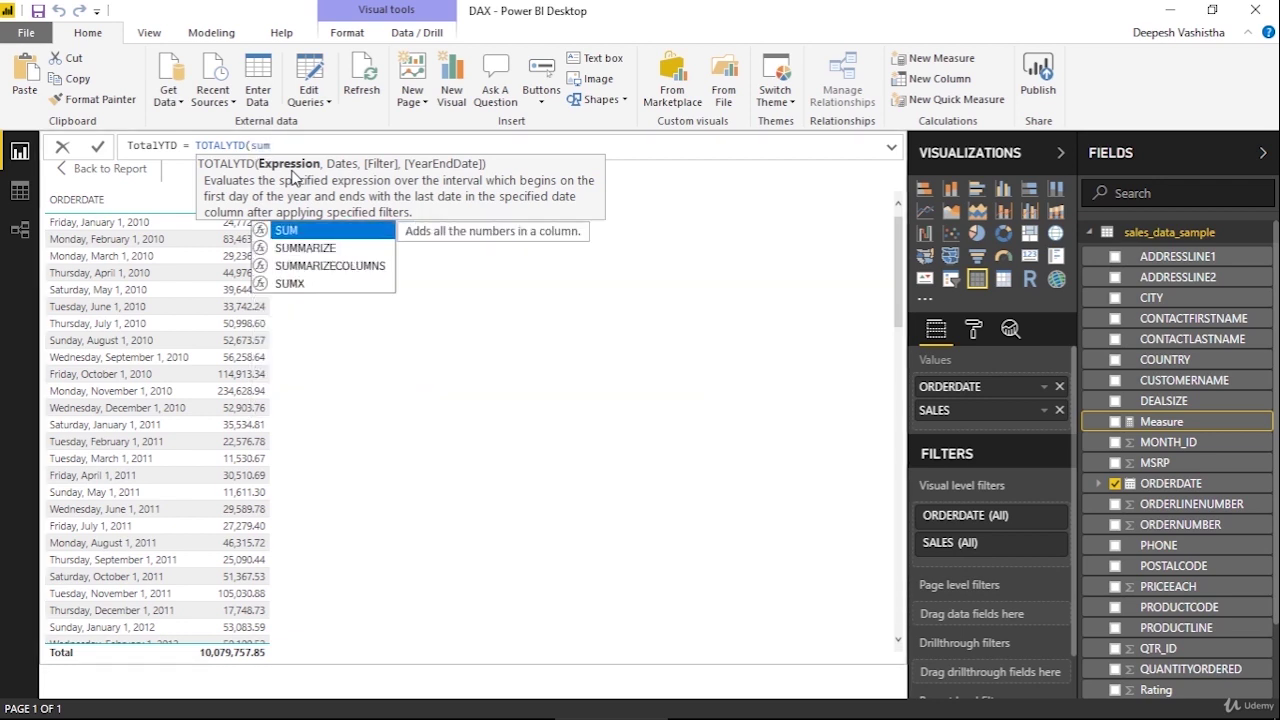
key(Tab)
text(sales)
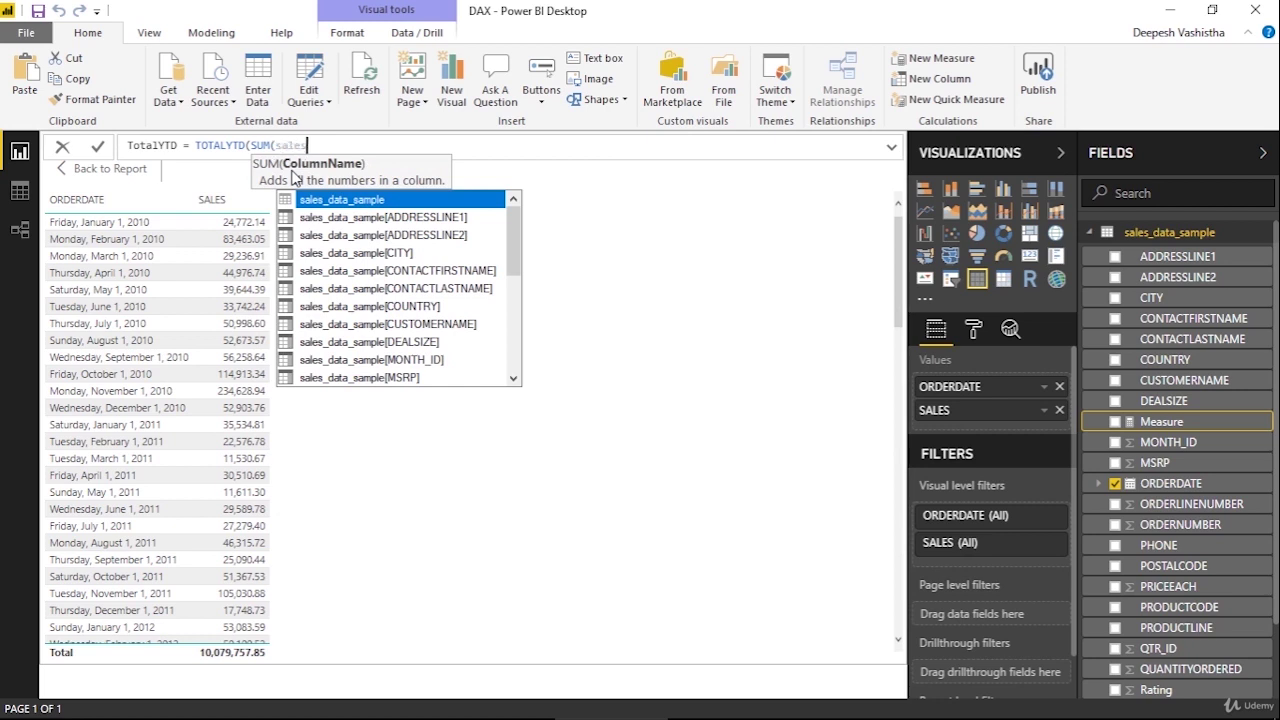
scroll(462, 335, down, 4)
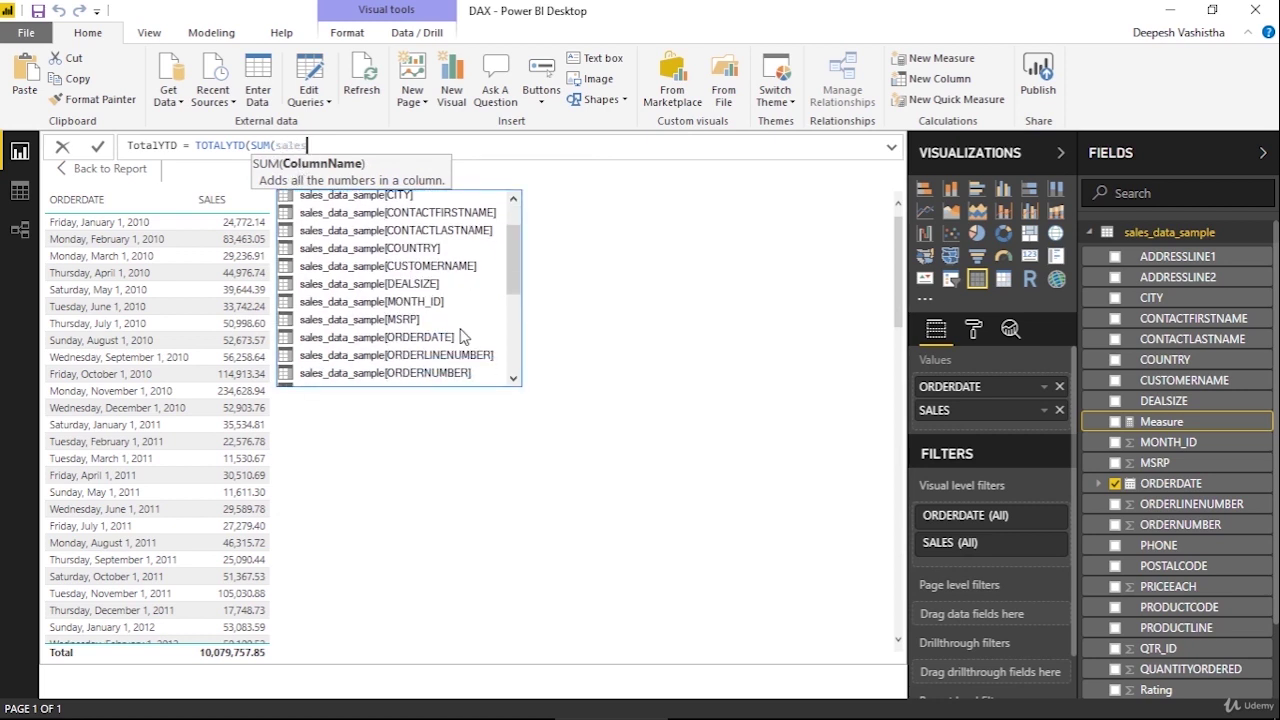
scroll(462, 335, down, 2)
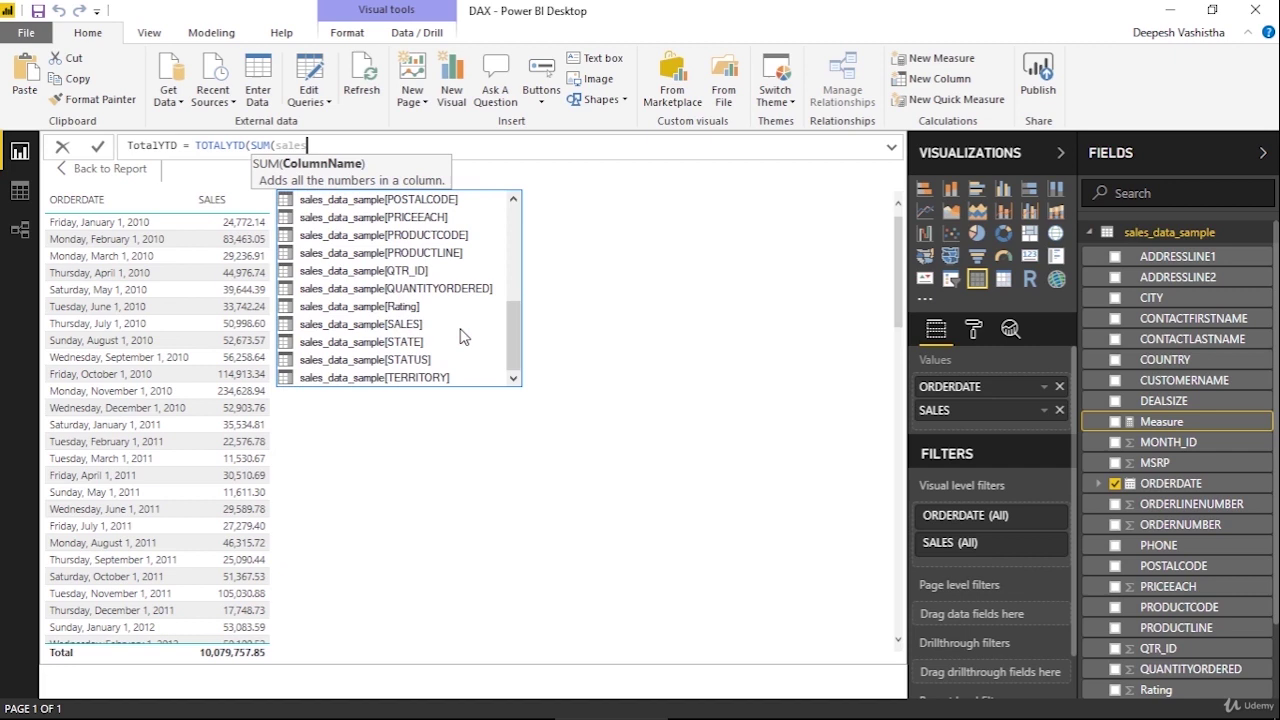
double_click(443, 323)
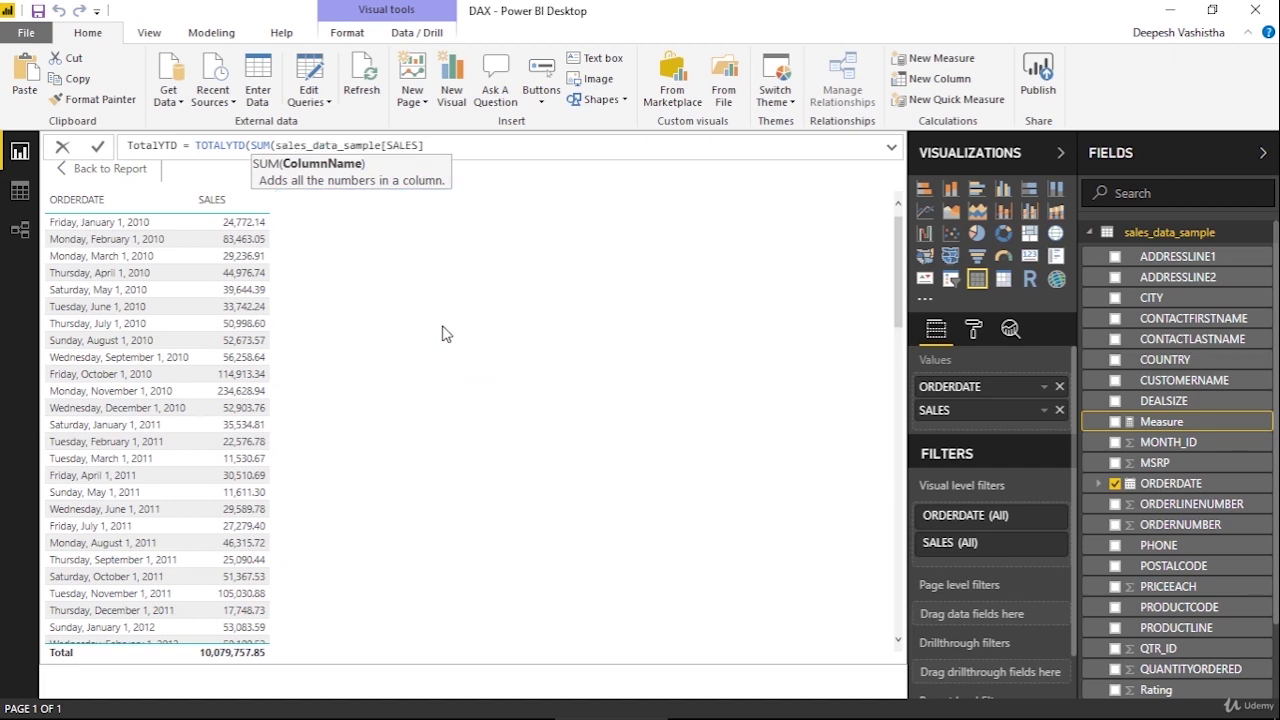
text())
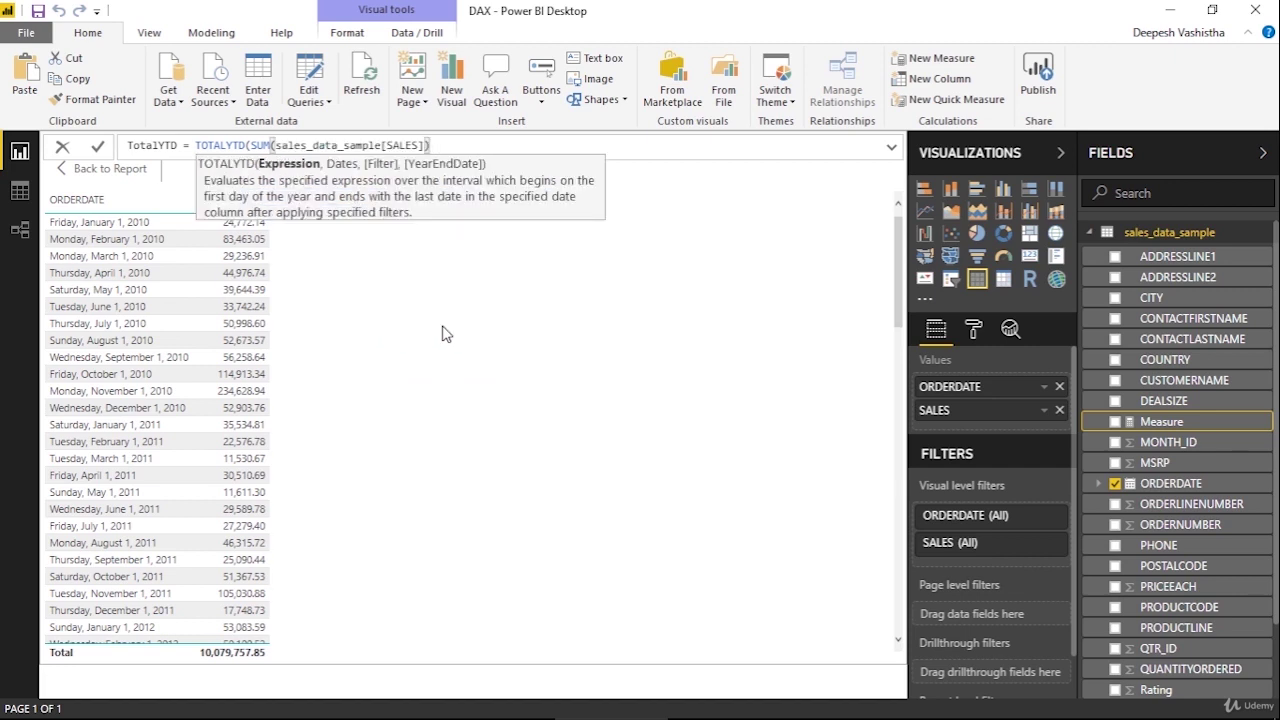
text(,date)
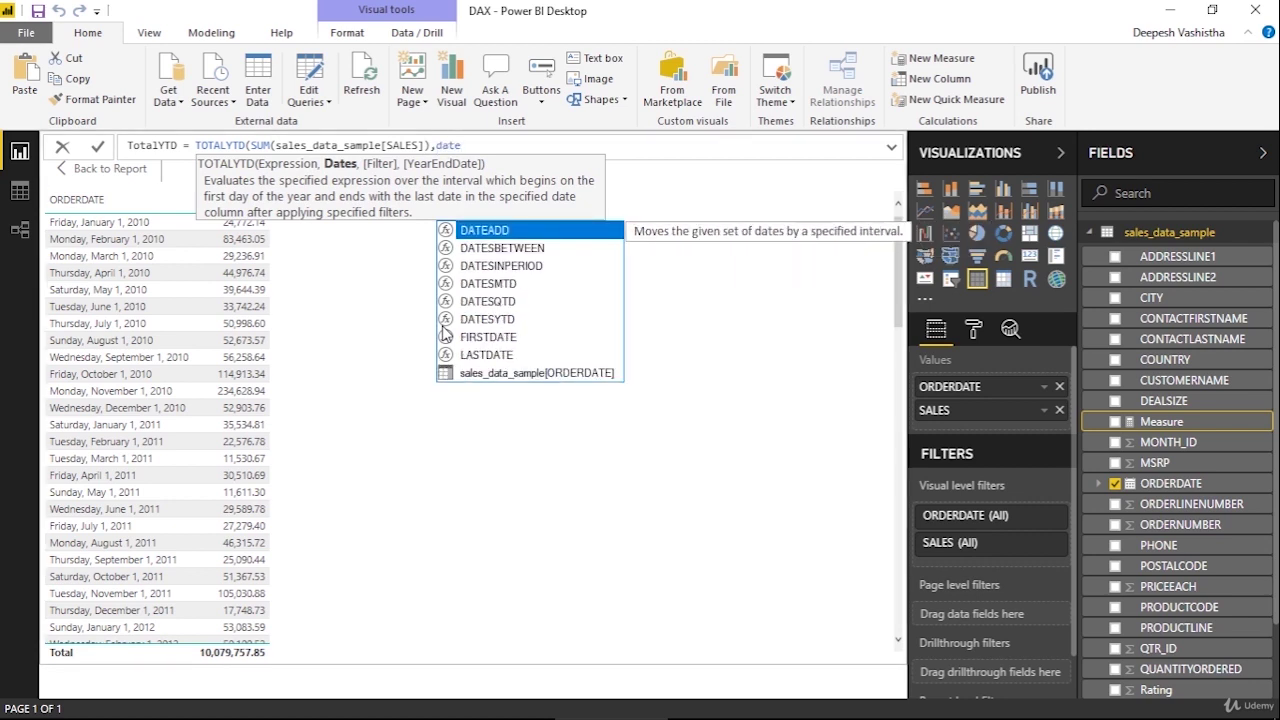
double_click(535, 373)
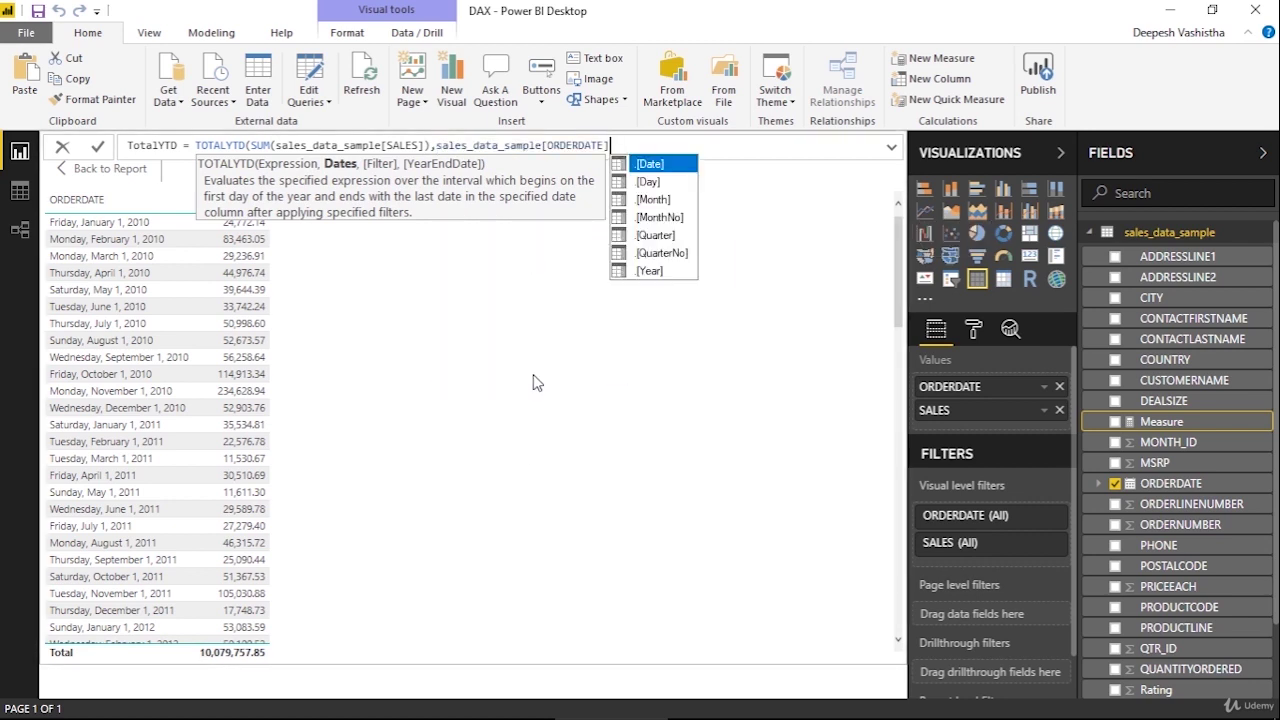
text())
key(Return)
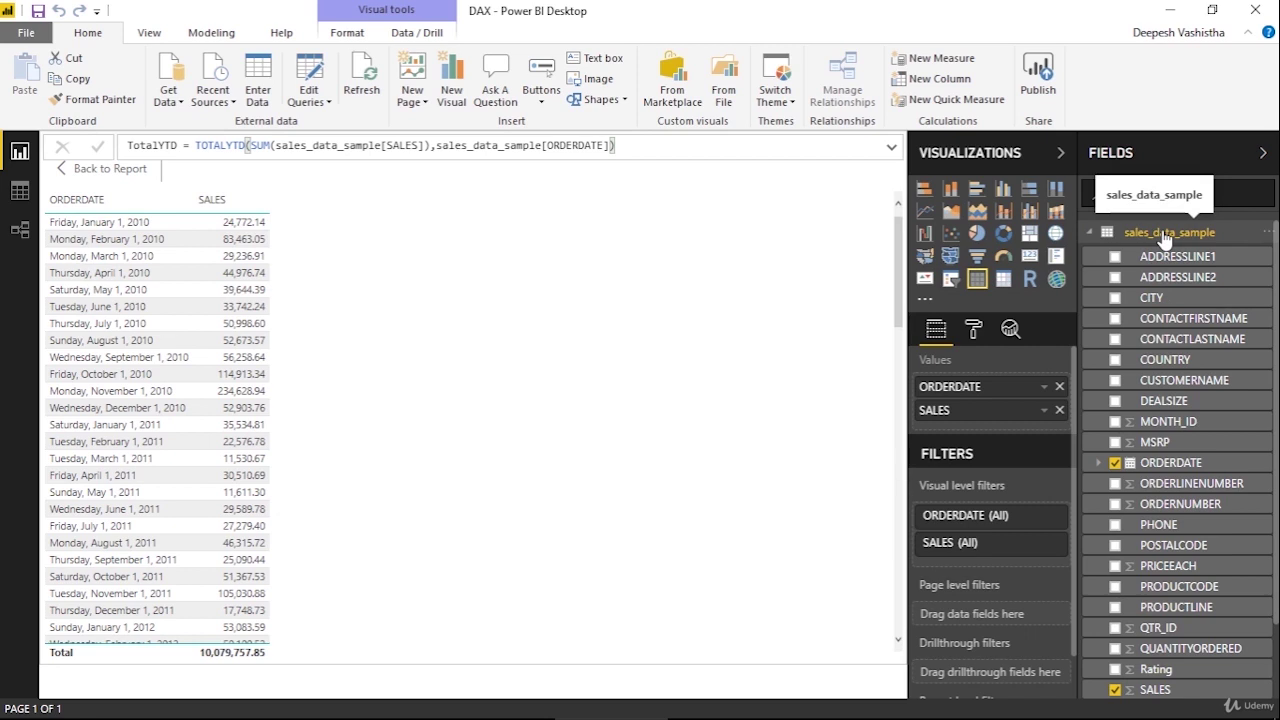
click(690, 152)
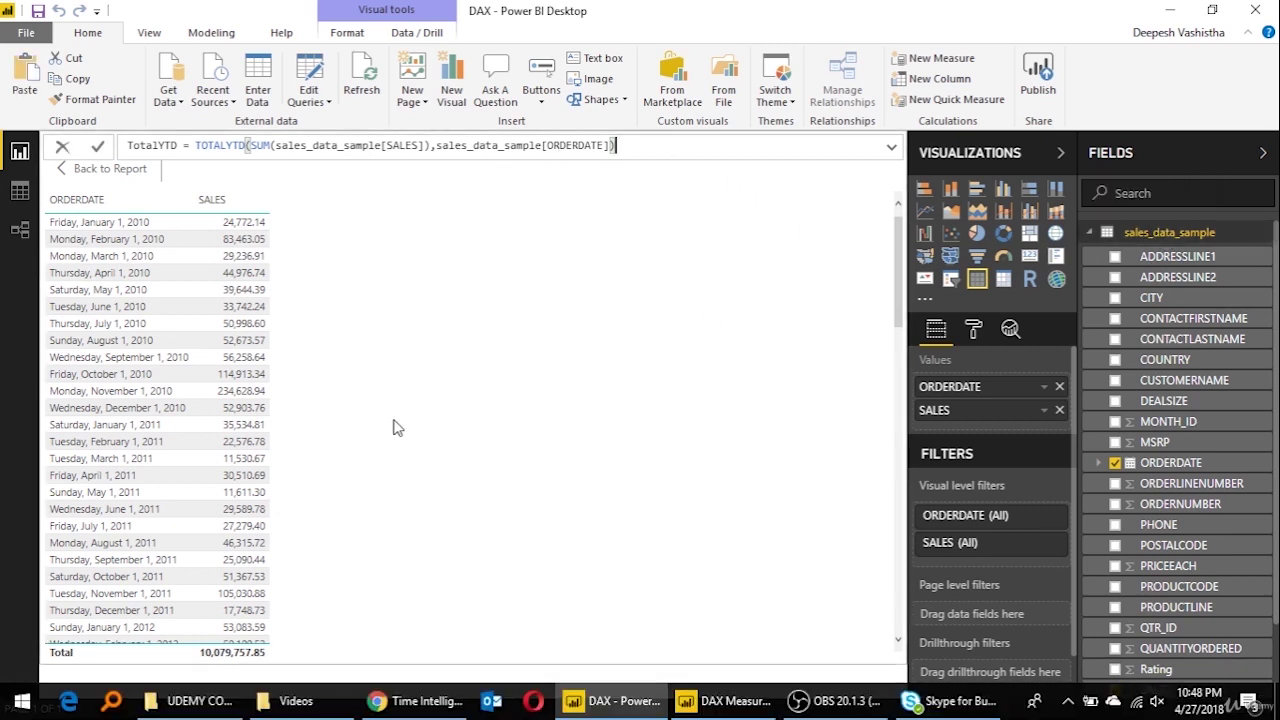
Step: Create a TotalQTD measure from the copied TotalYTD formula, switched to TOTALQTD
shift+click(128, 145)
key(ctrl+c)
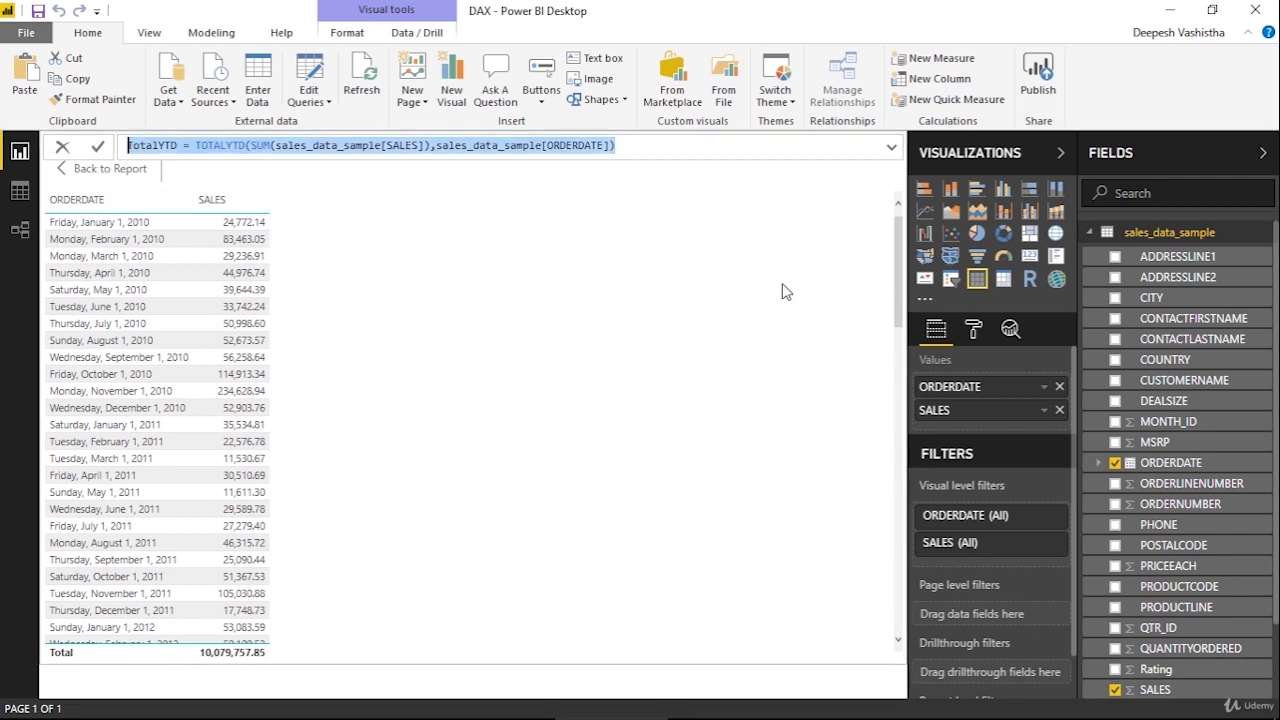
click(1196, 240)
right_click(1198, 244)
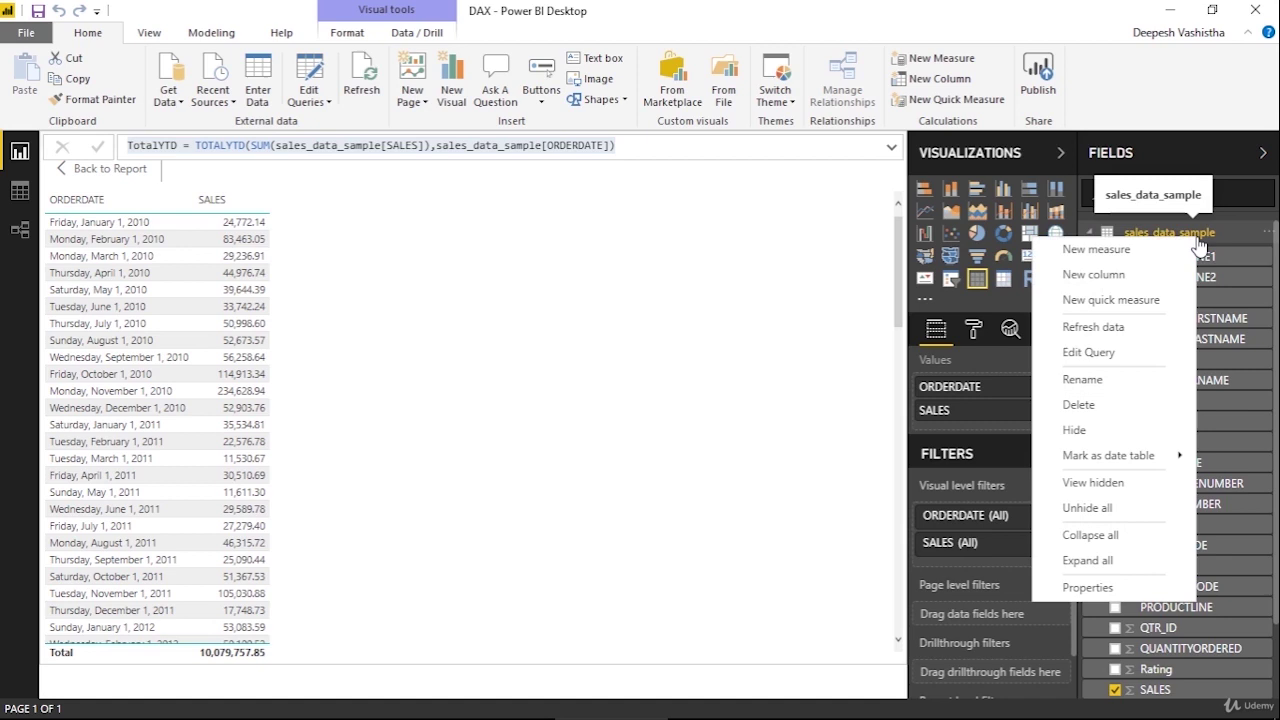
click(1096, 249)
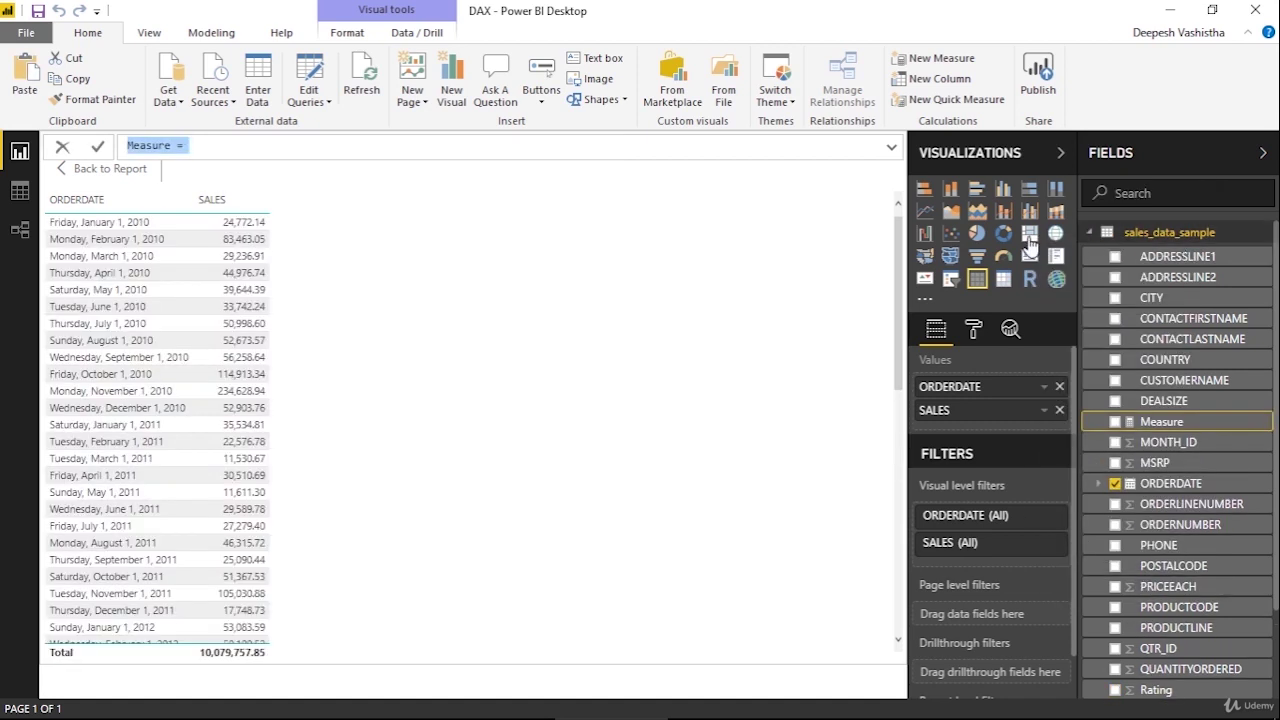
key(ctrl+v)
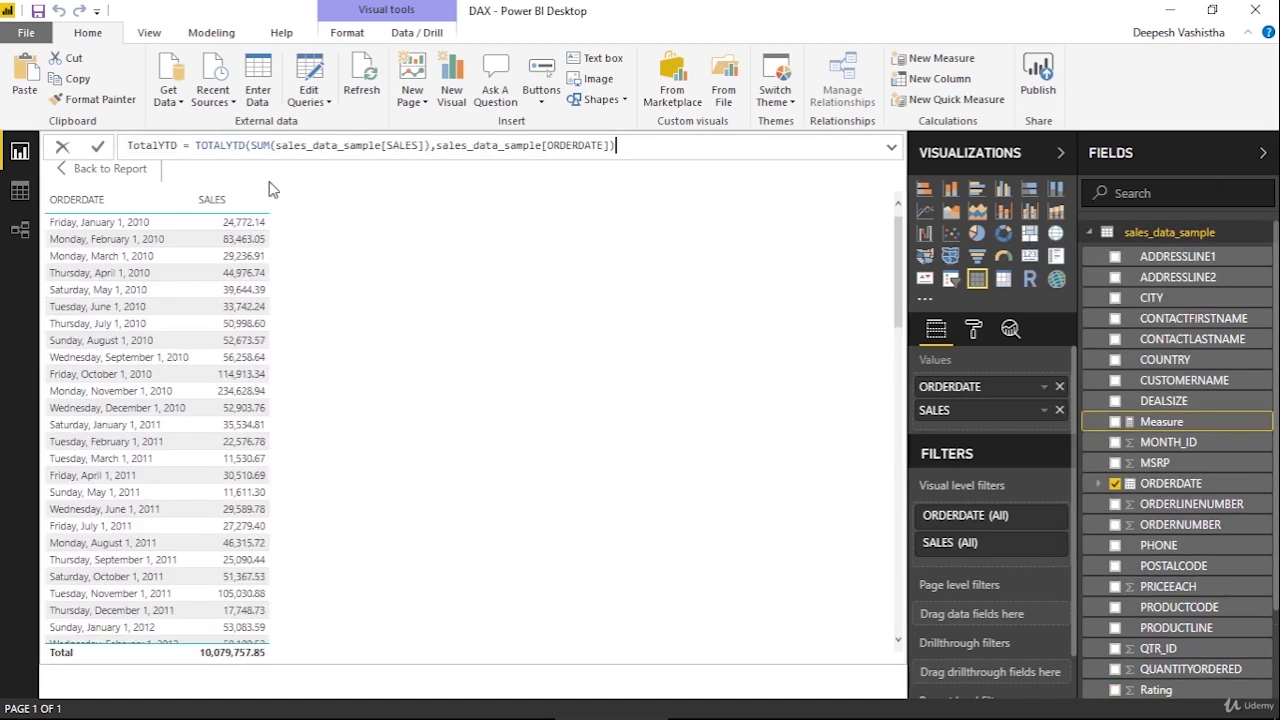
click(163, 145)
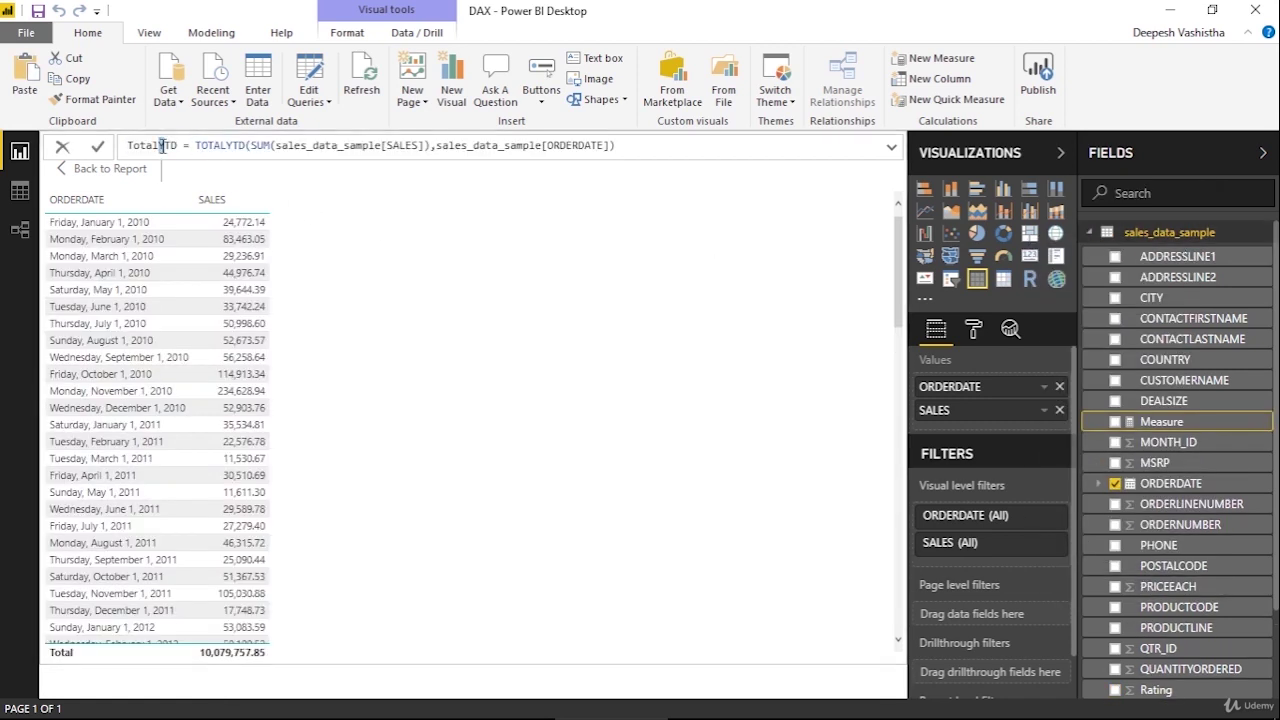
click(237, 147)
key(BackSpace)
text(Q)
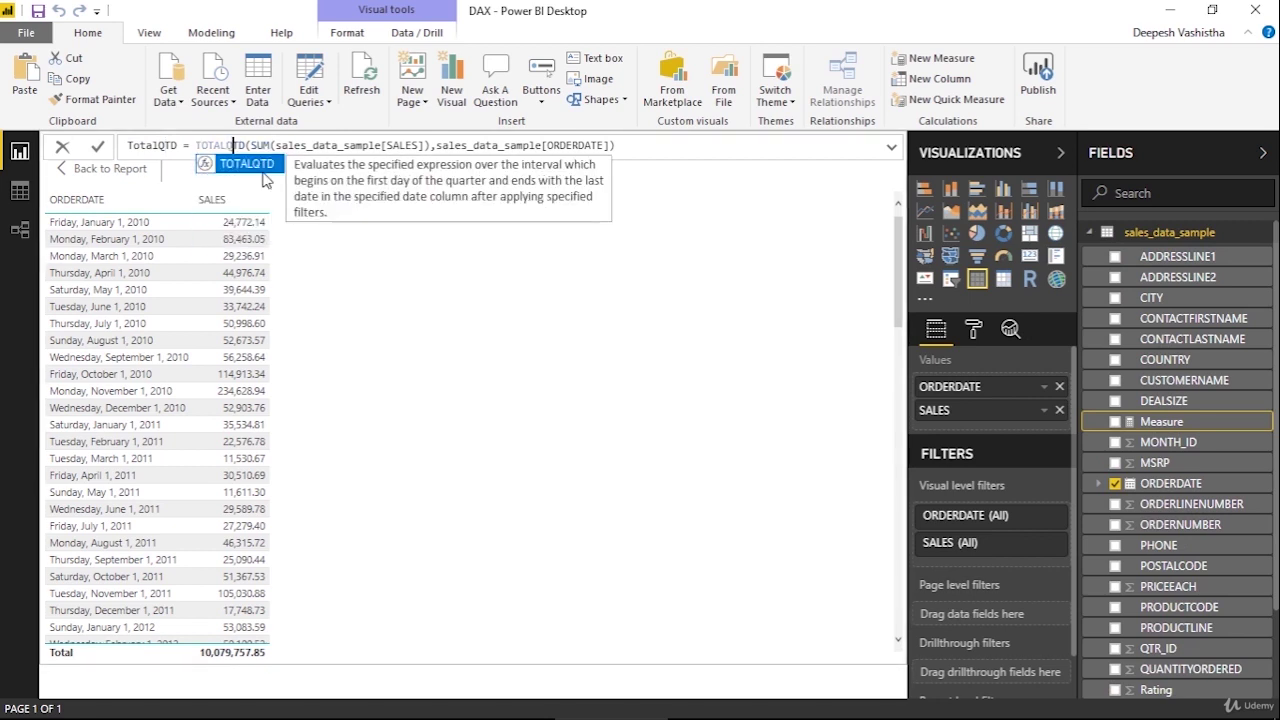
click(269, 146)
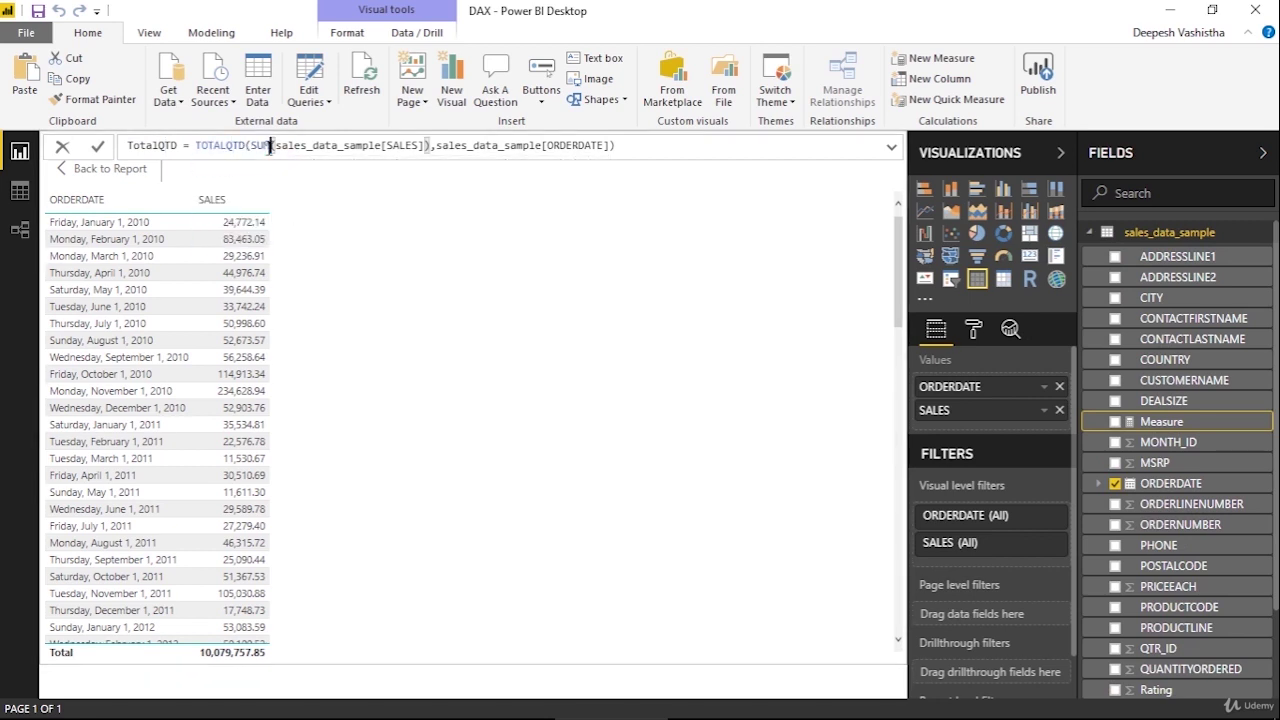
click(553, 147)
key(Return)
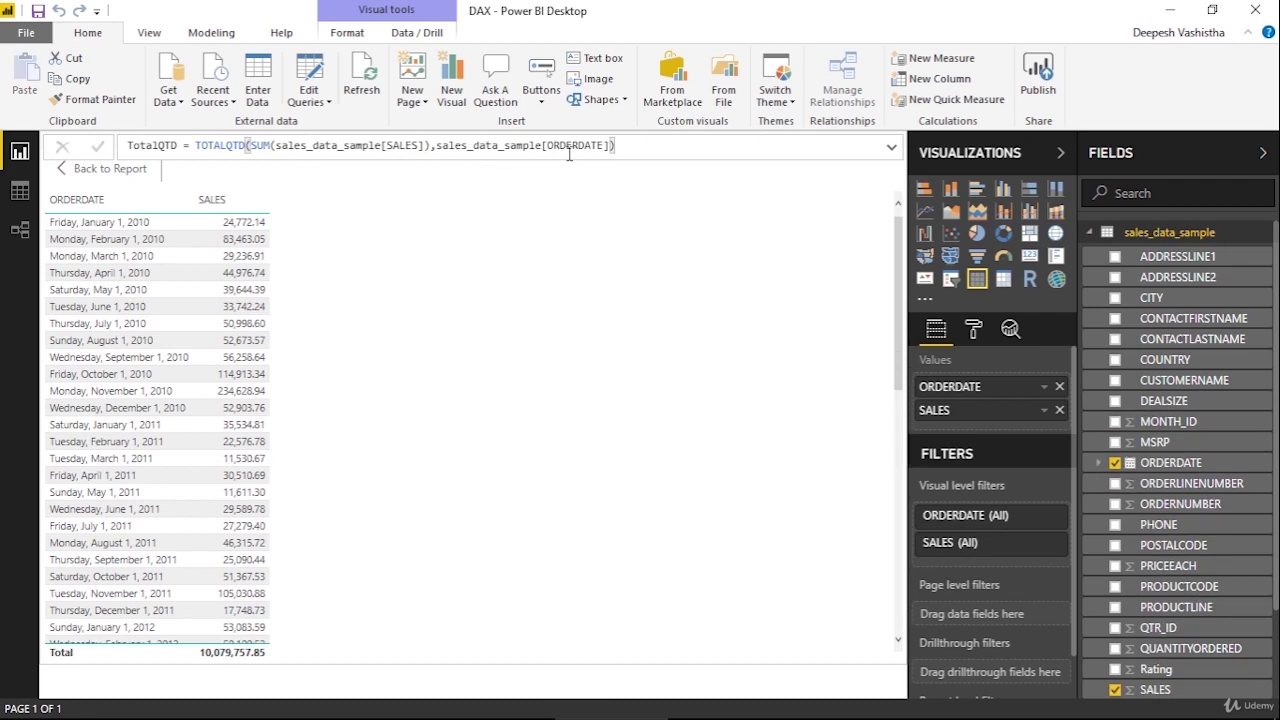
Step: Create a TotalMTD measure from the copied formula using TOTALMTD, removing a stray TD( fragment
right_click(1140, 248)
key(Escape)
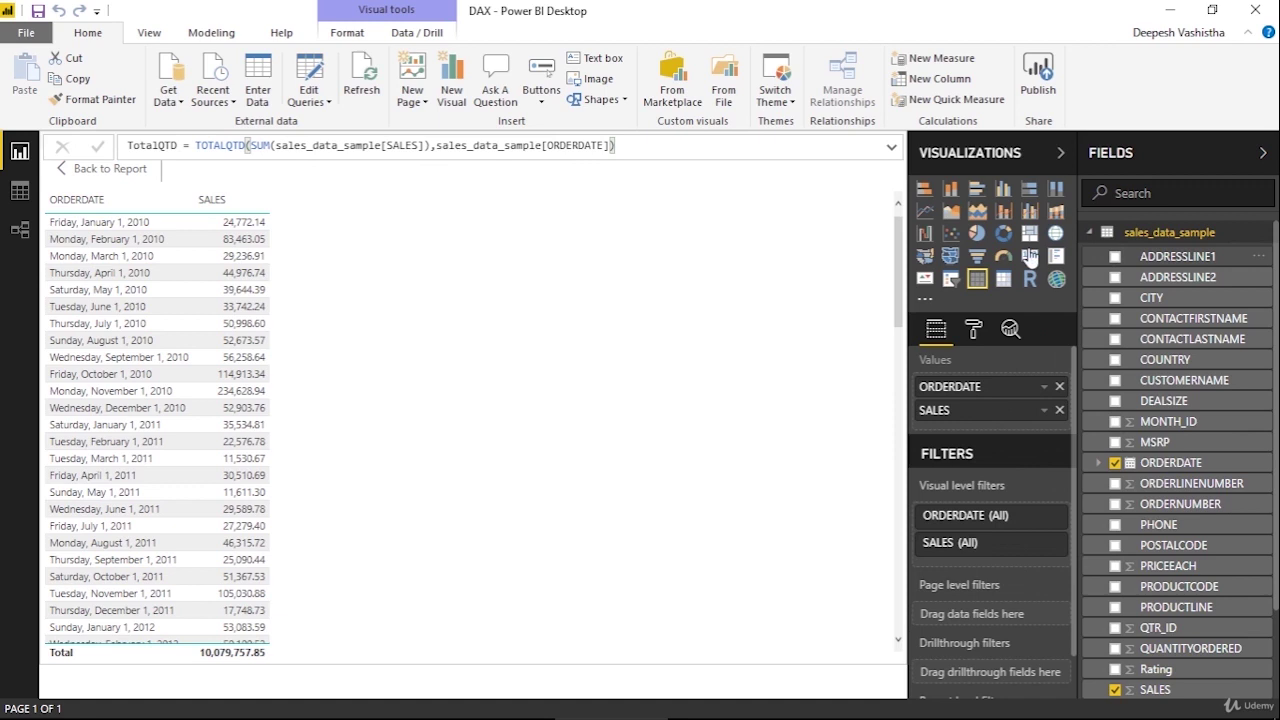
key(ctrl+v)
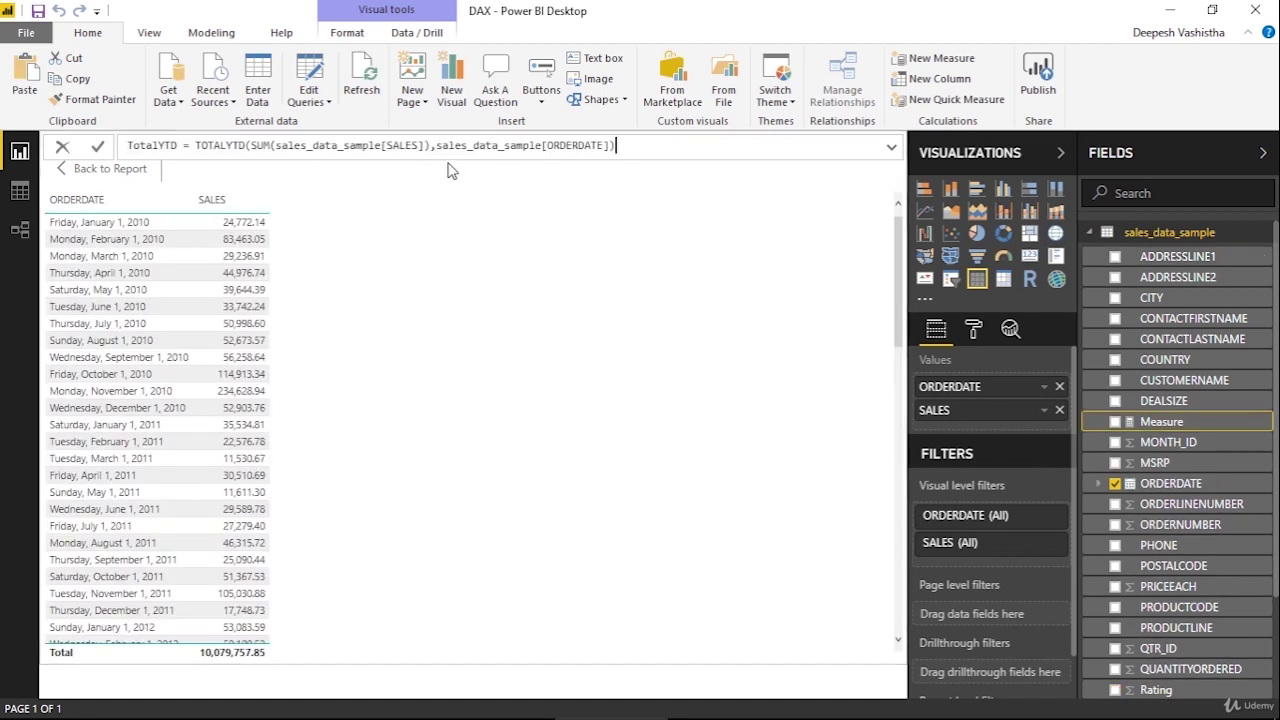
click(165, 145)
key(BackSpace)
text(M)
click(229, 145)
key(Delete)
text(M)
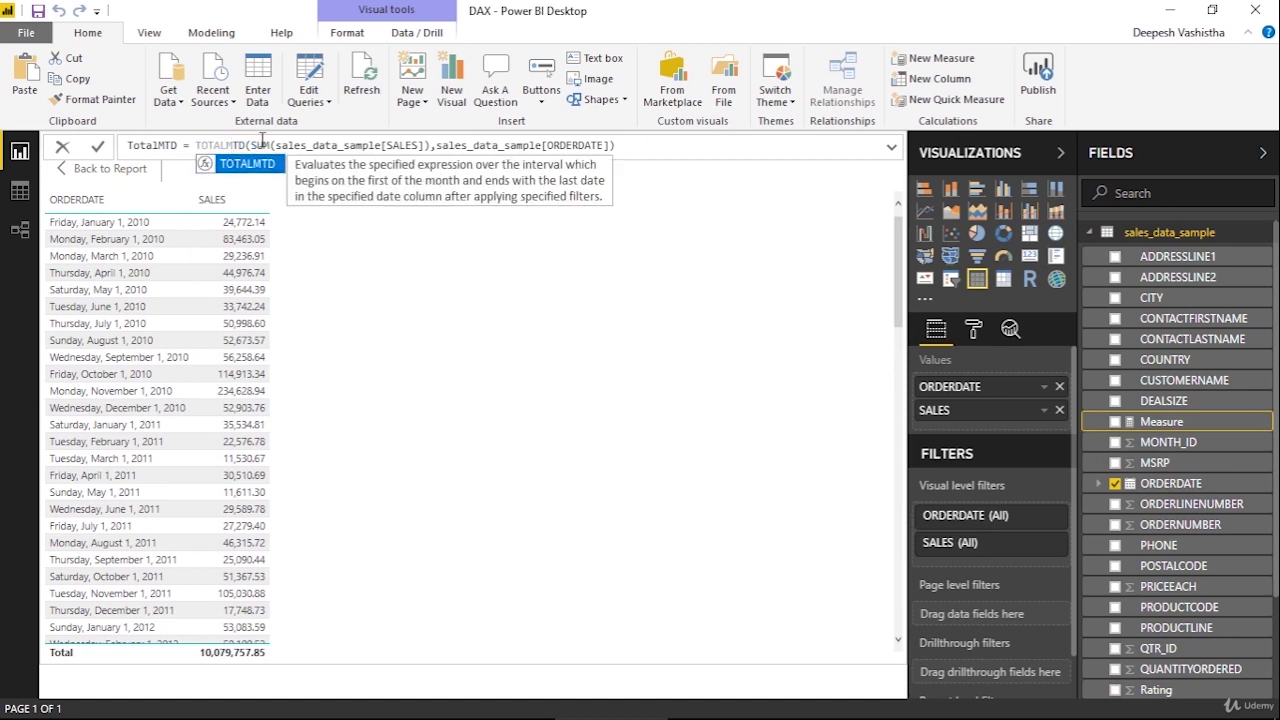
key(Tab)
click(294, 146)
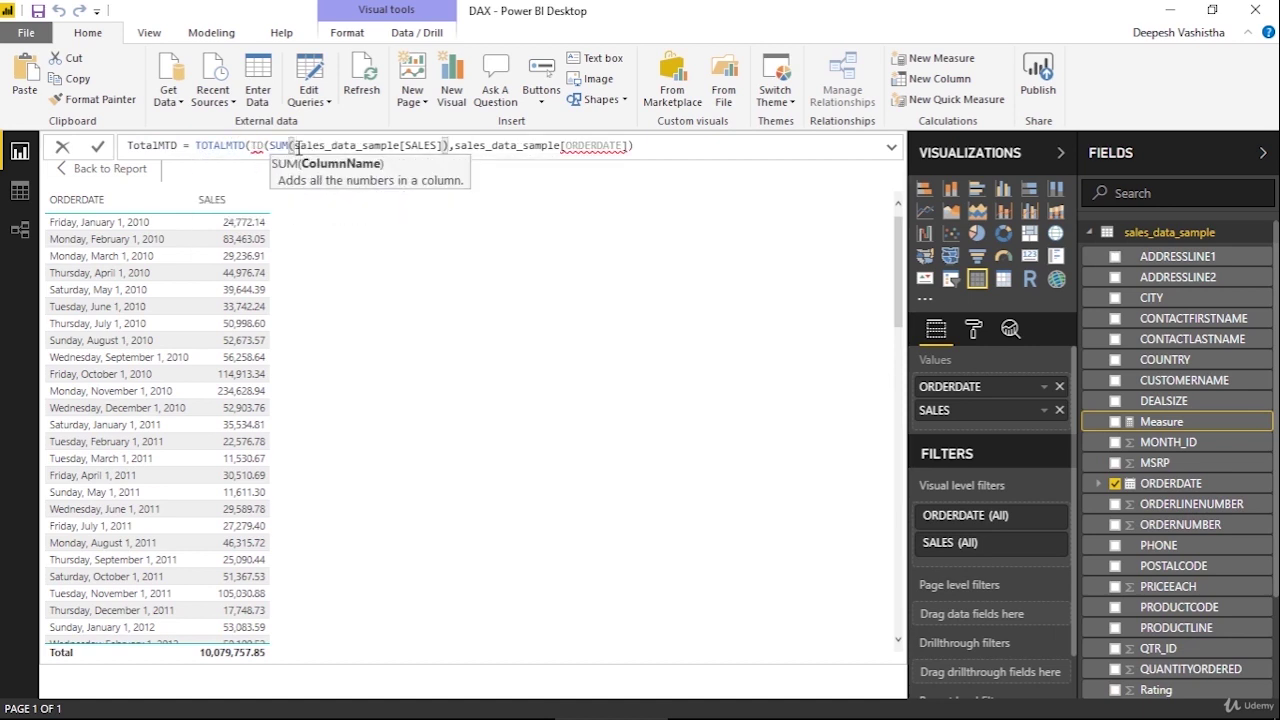
click(258, 146)
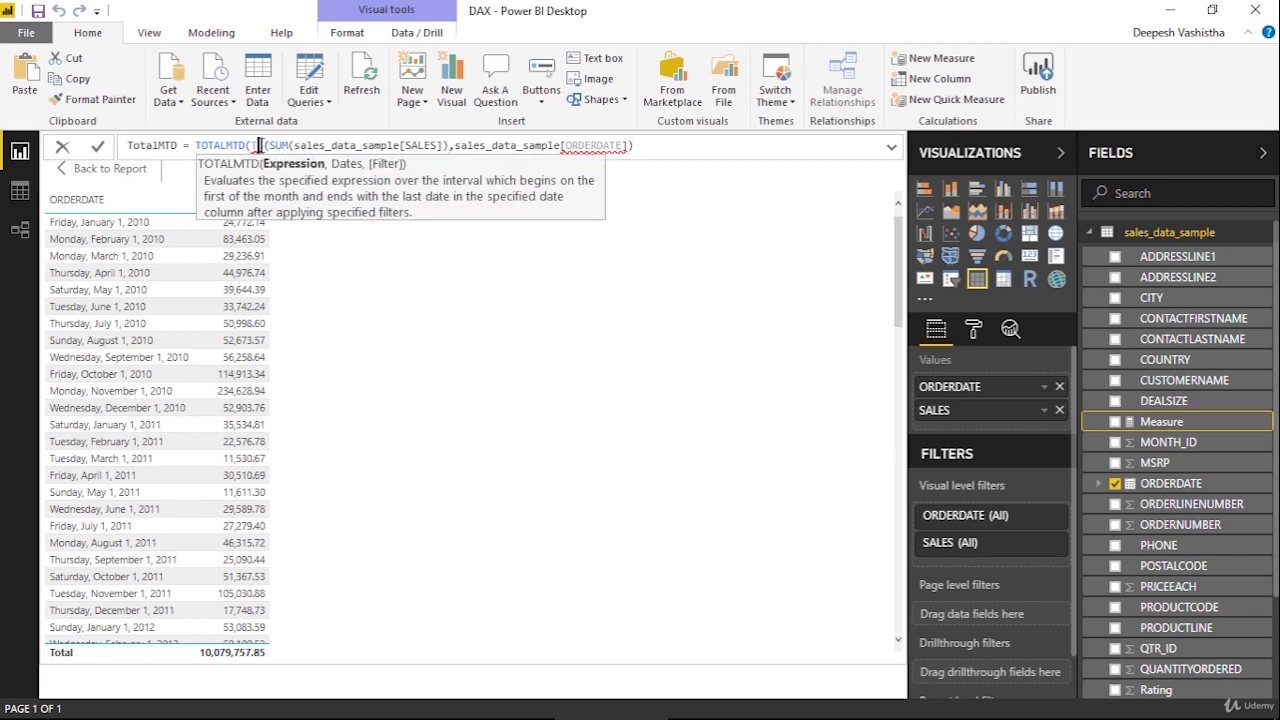
key(BackSpace)
key(BackSpace)
key(BackSpace)
Step: Commit TotalMTD and add TotalYTD, TotalQTD and TotalMTD columns to the table visual
key(Return)
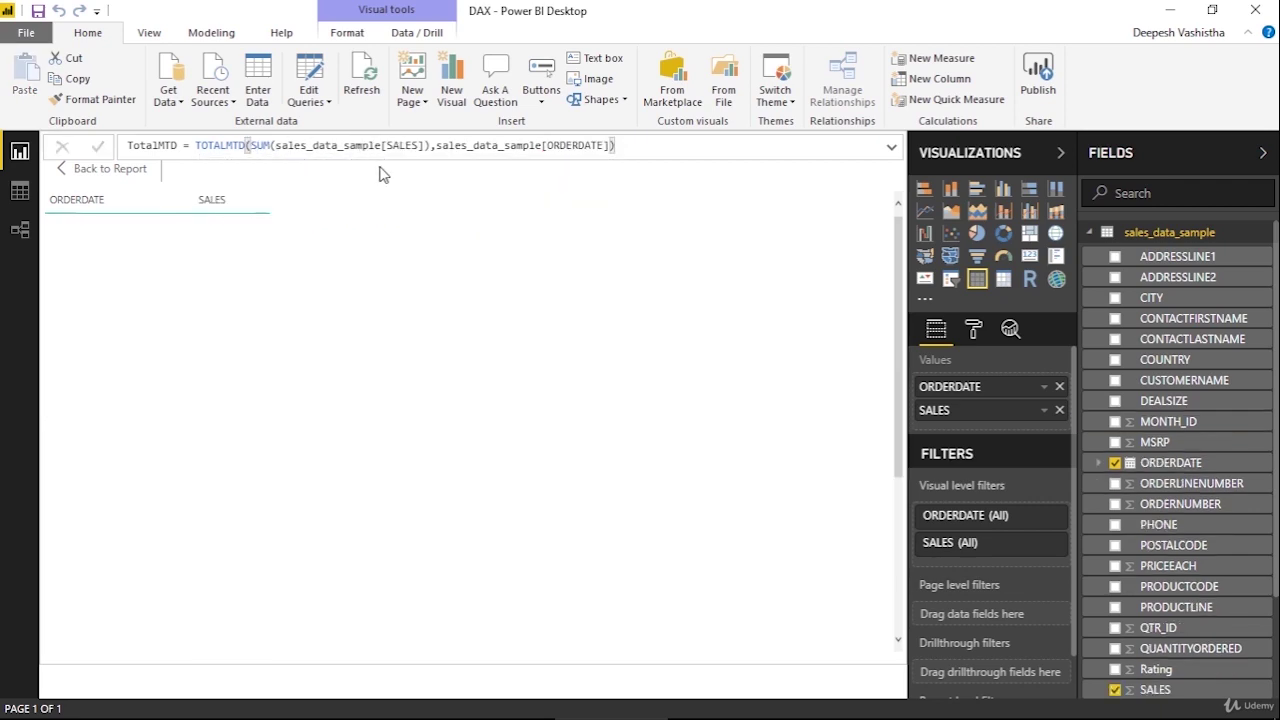
scroll(1208, 477, down, 3)
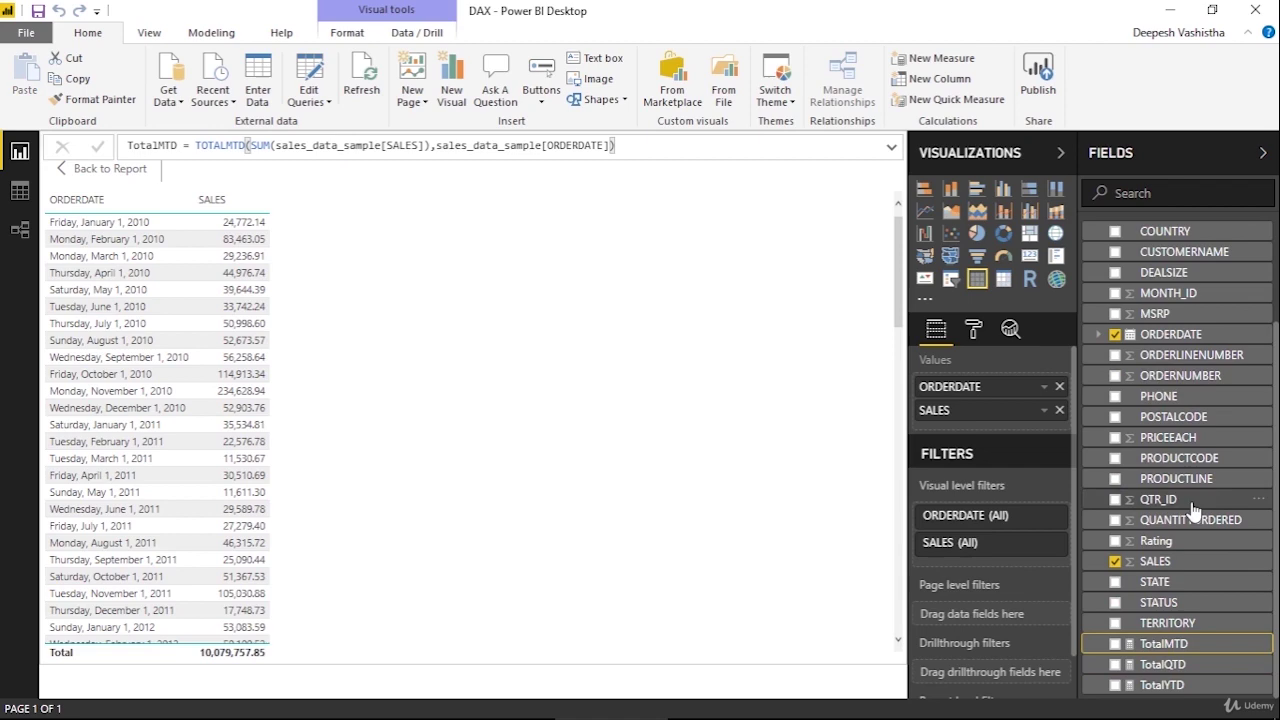
click(1116, 686)
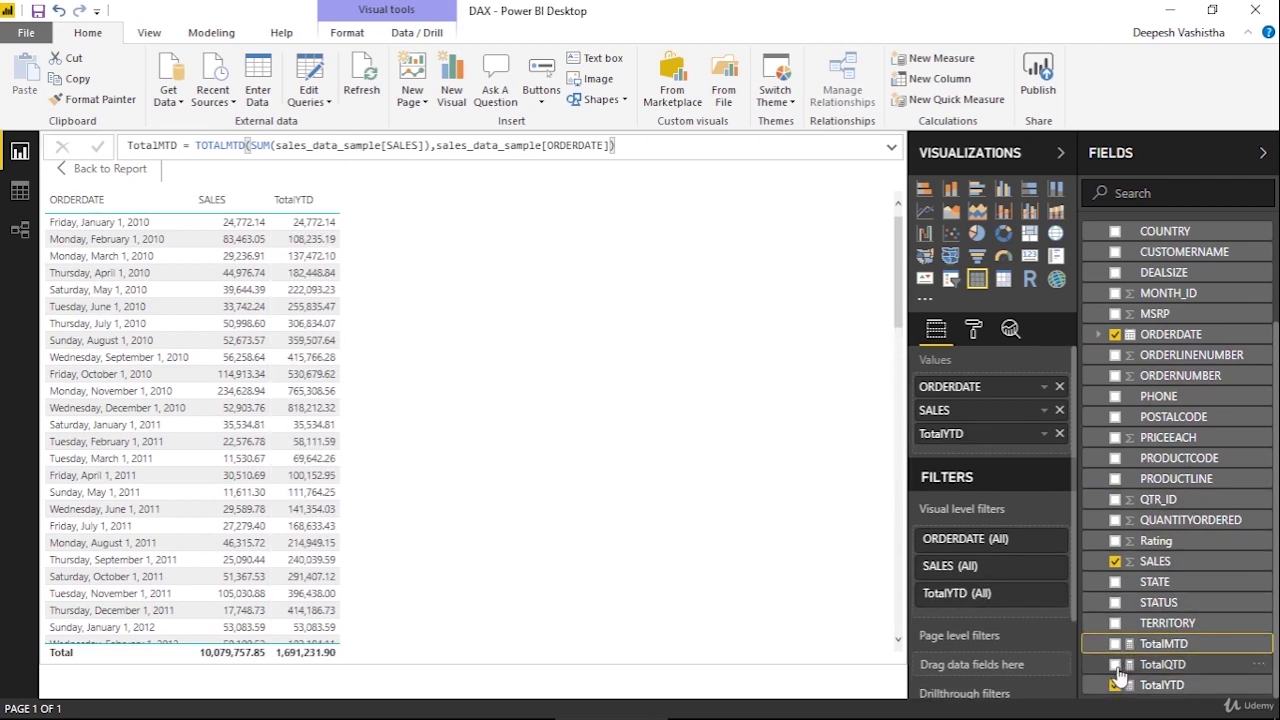
click(1116, 665)
click(1116, 644)
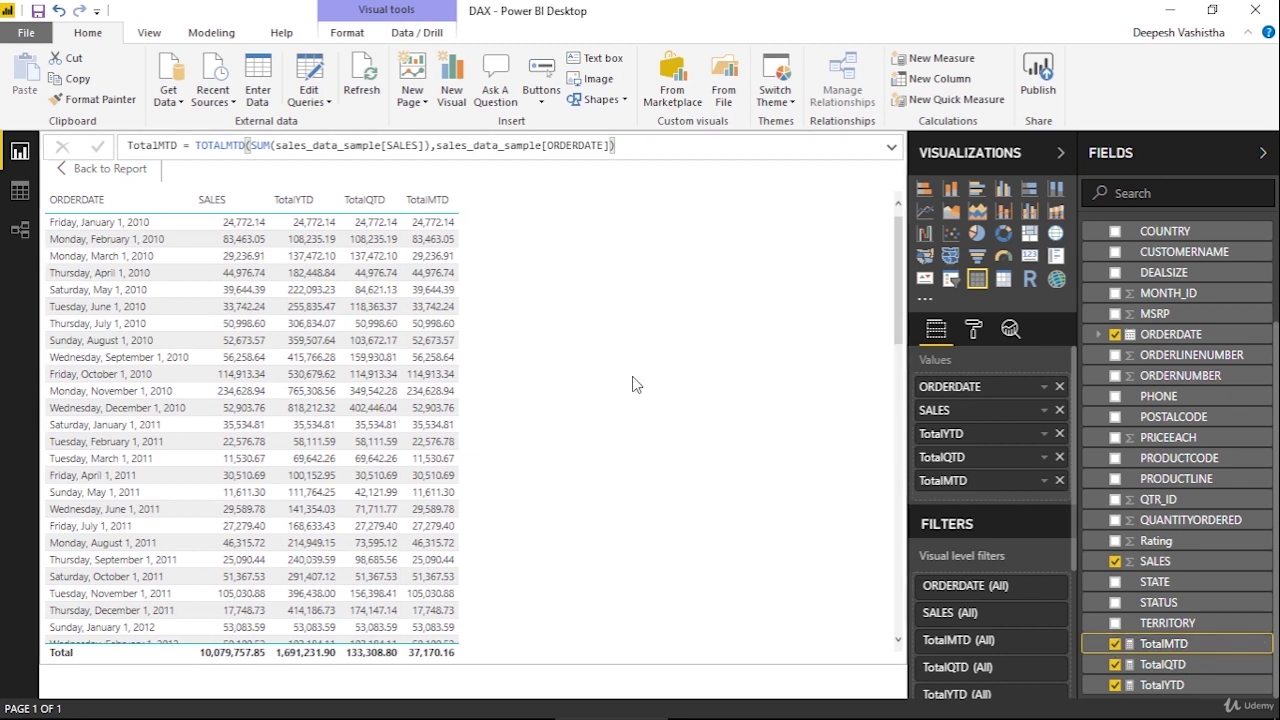
Step: Set the table visual's Values text size to 12
click(973, 329)
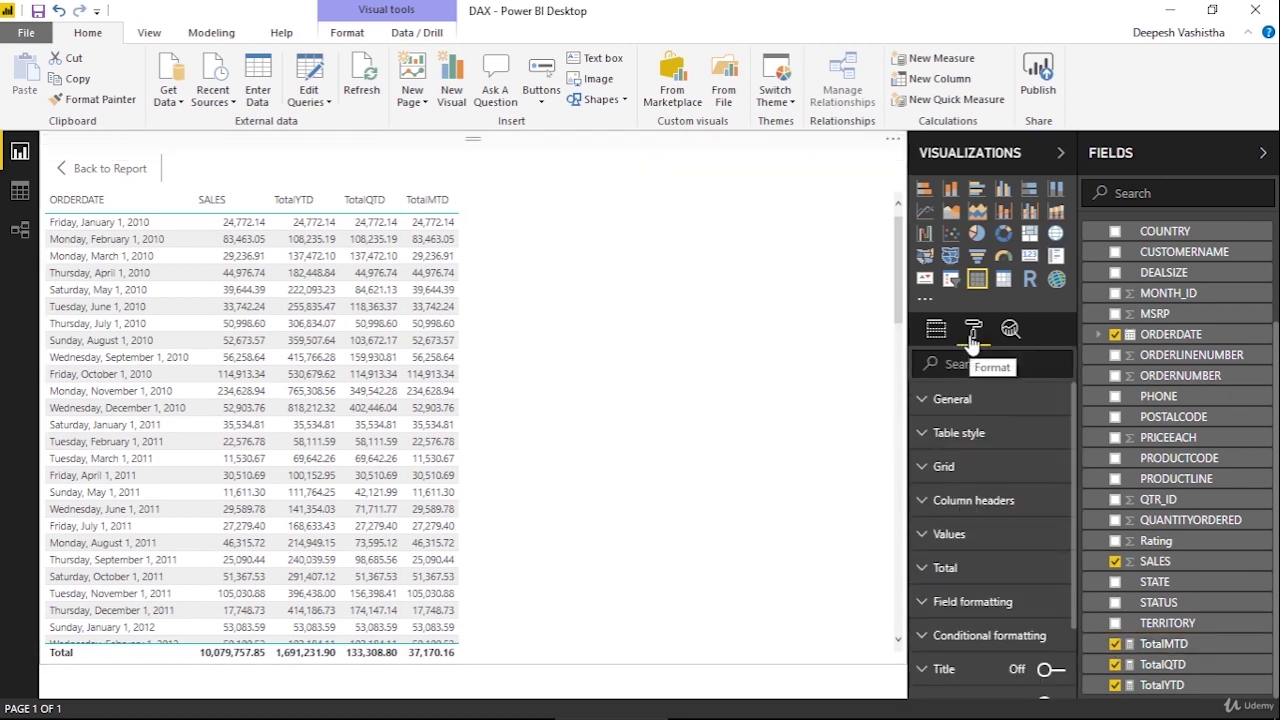
click(964, 533)
scroll(975, 542, down, 2)
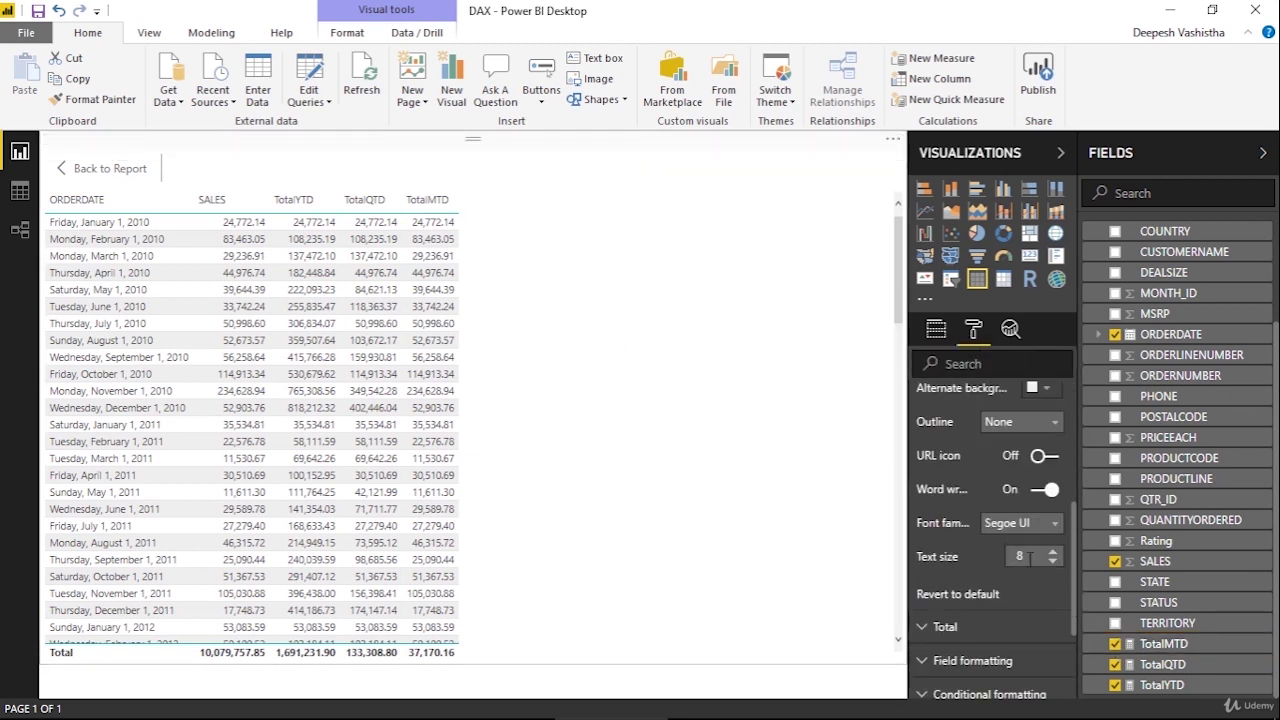
key(BackSpace)
text(12)
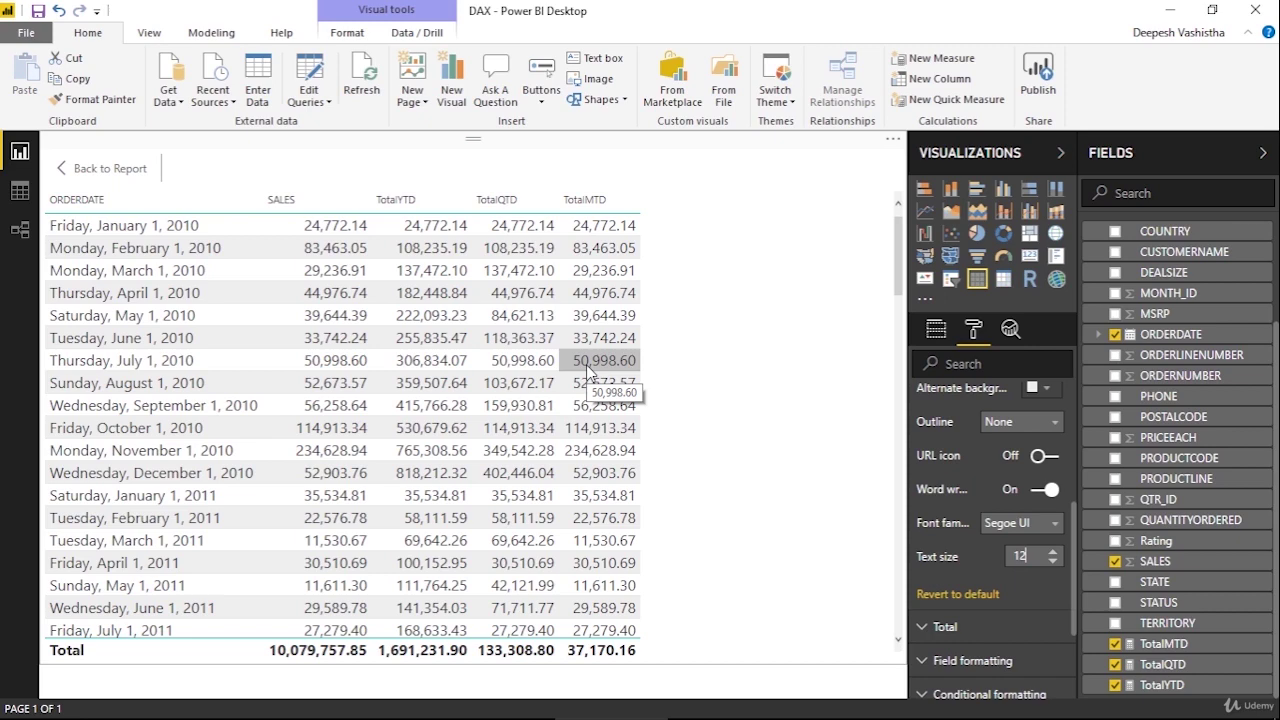
scroll(1118, 375, up, 3)
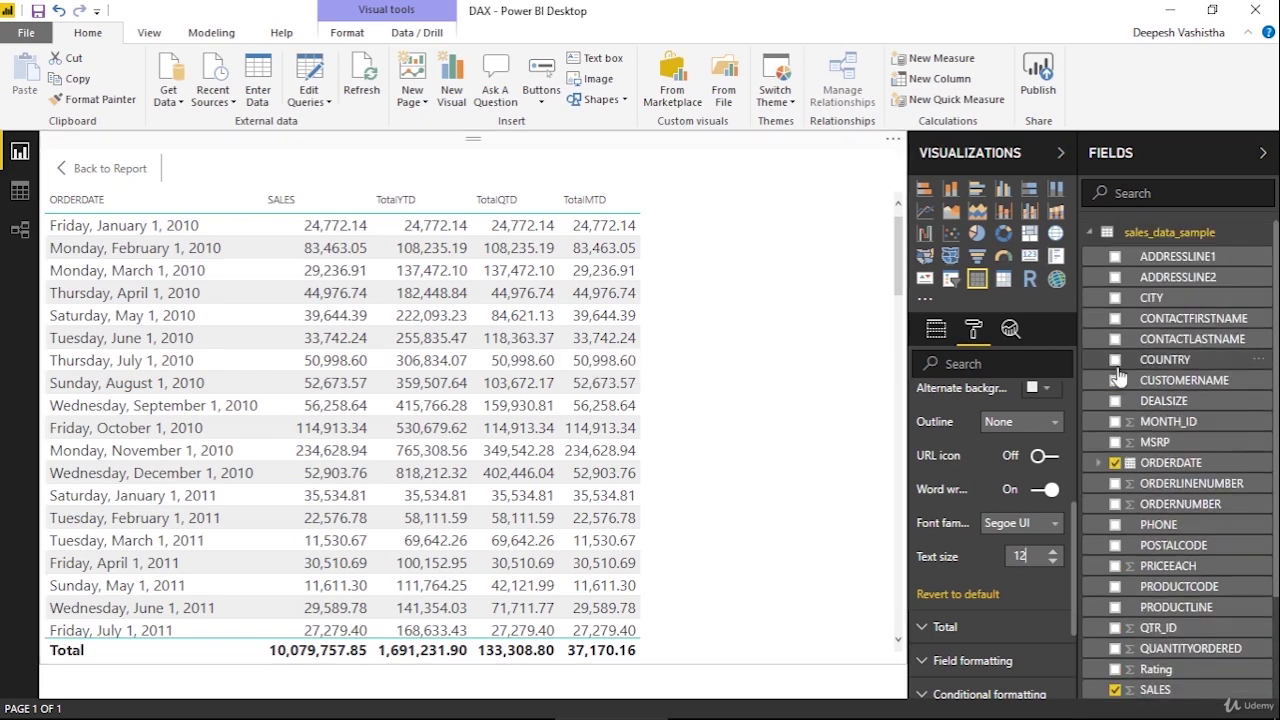
Step: Back on the report page, enlarge the table to show all five columns and collapse sales_data_sample
click(103, 172)
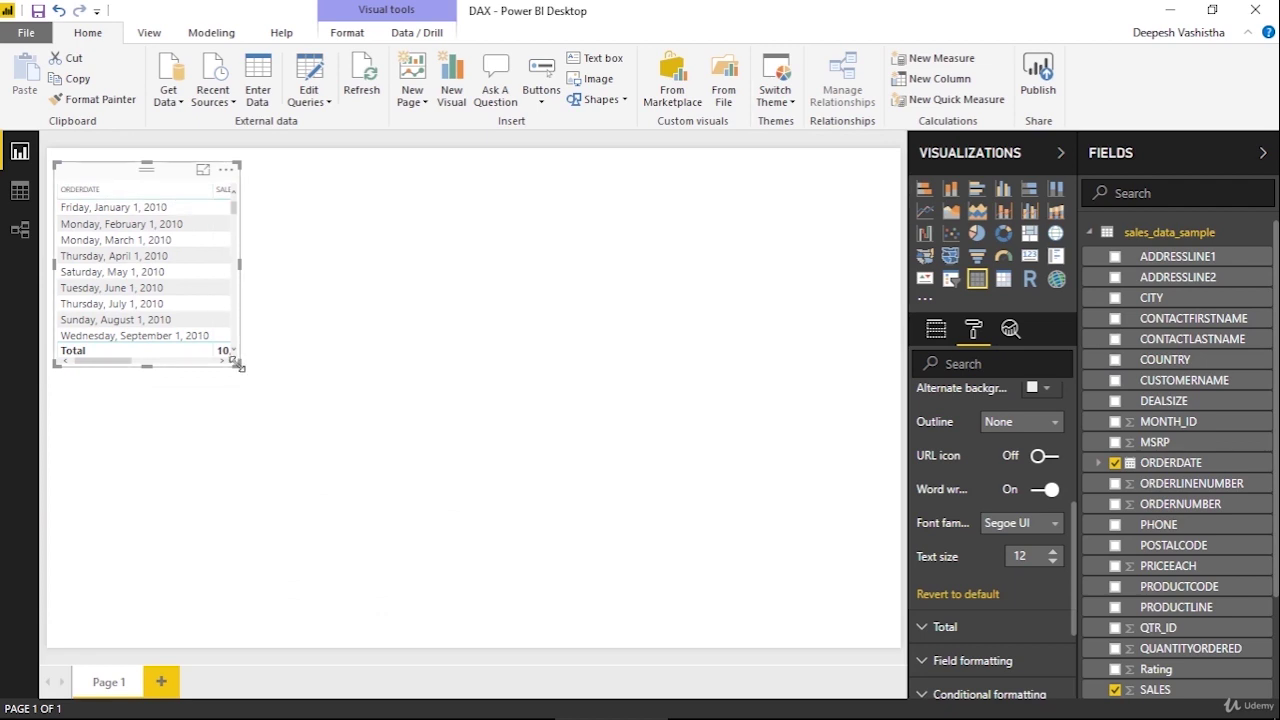
drag(252, 375, 557, 618)
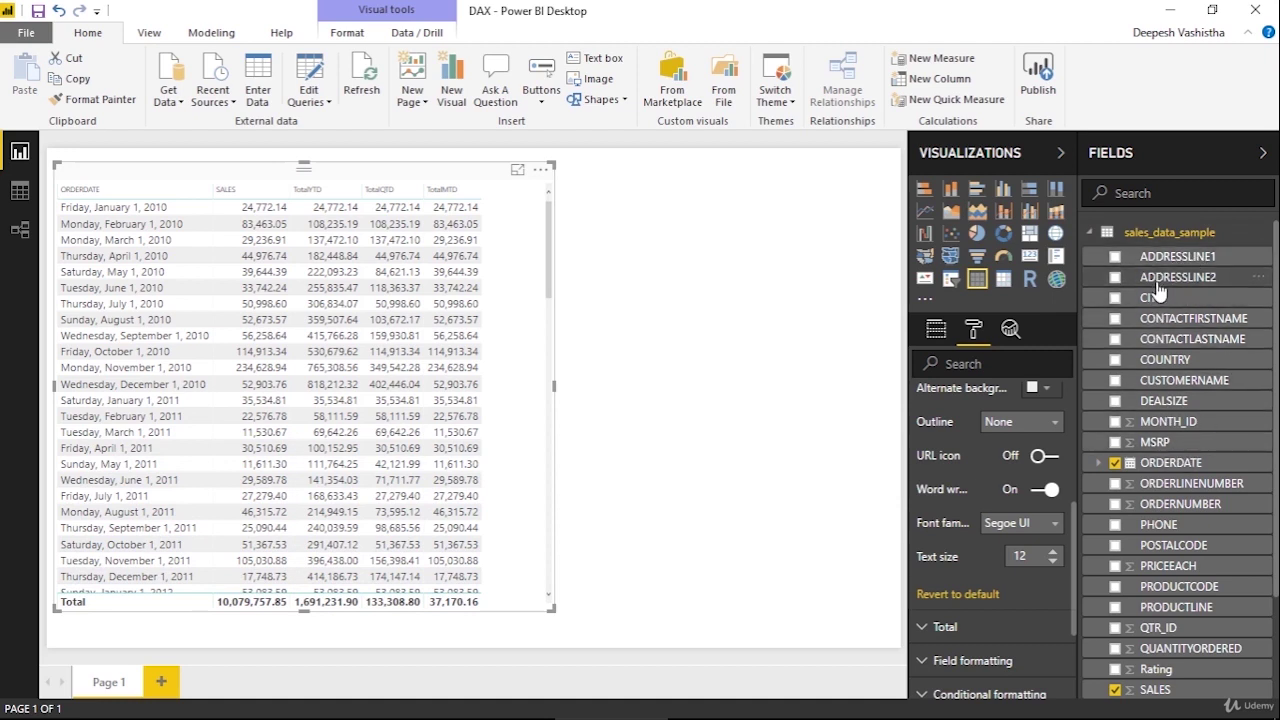
click(1090, 233)
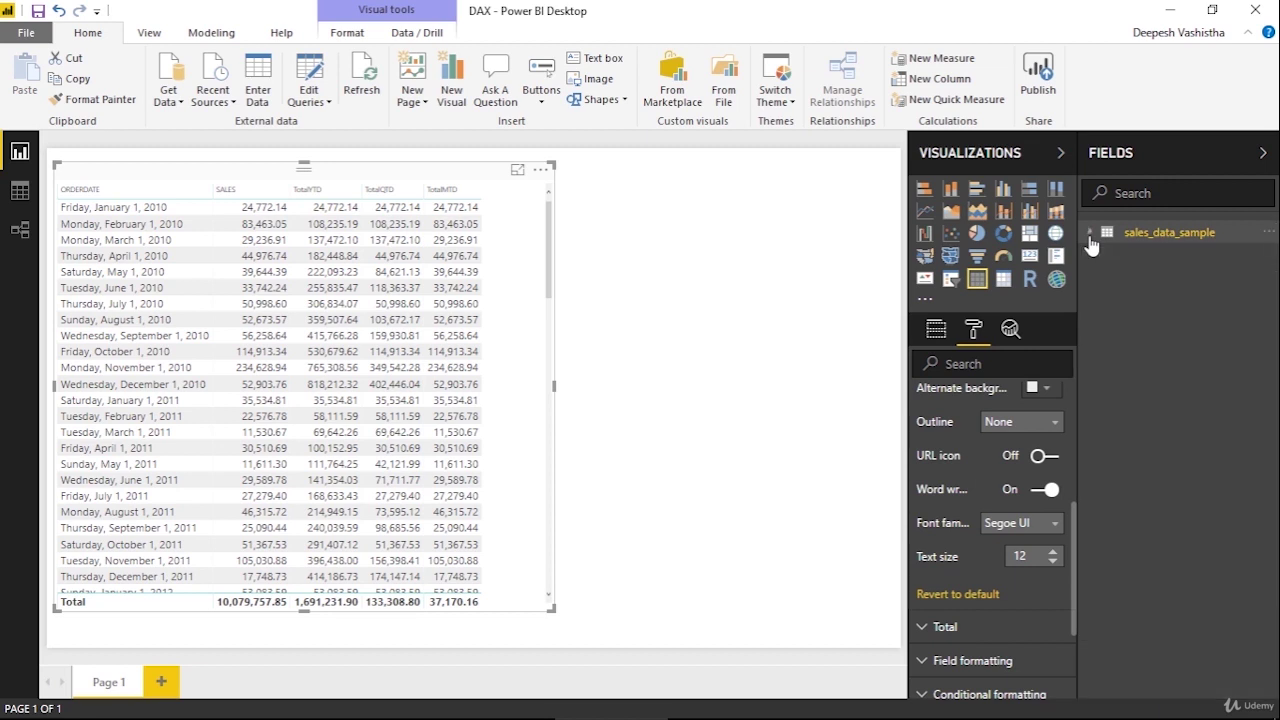
right_click(1106, 234)
key(Escape)
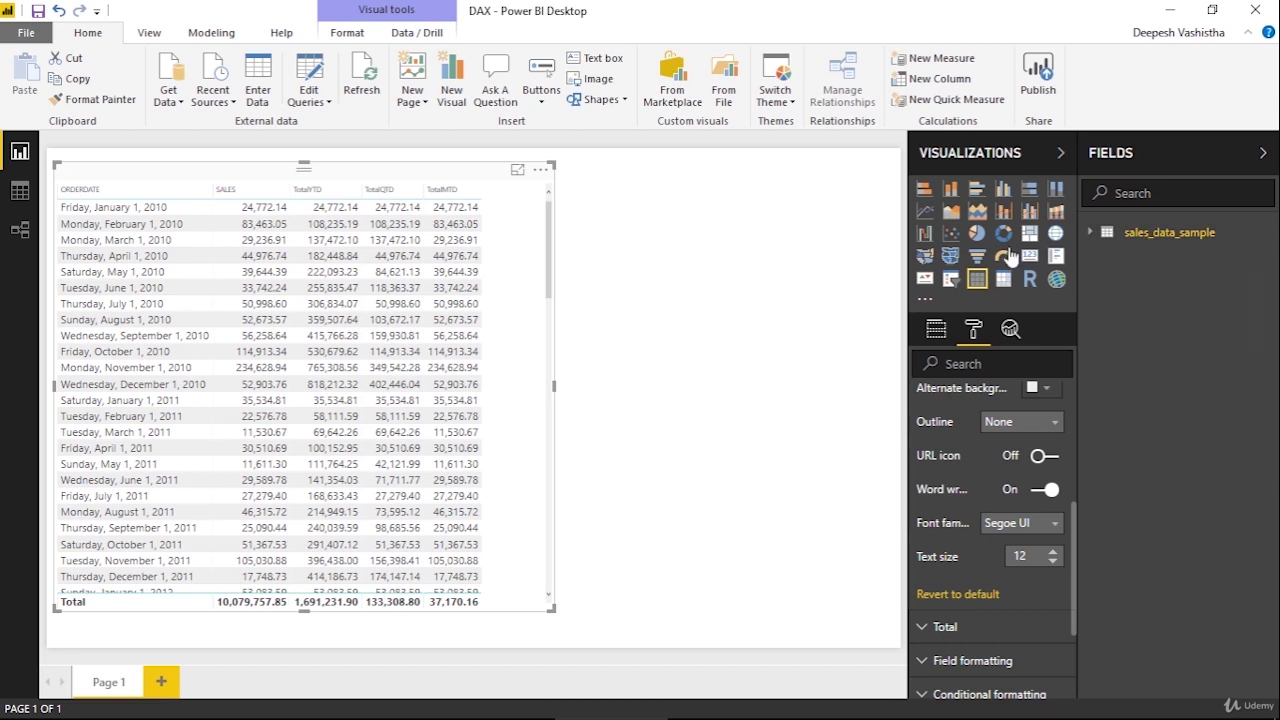
Step: Create and load a new empty table named 'Measures', replacing the default Table1 name
click(274, 104)
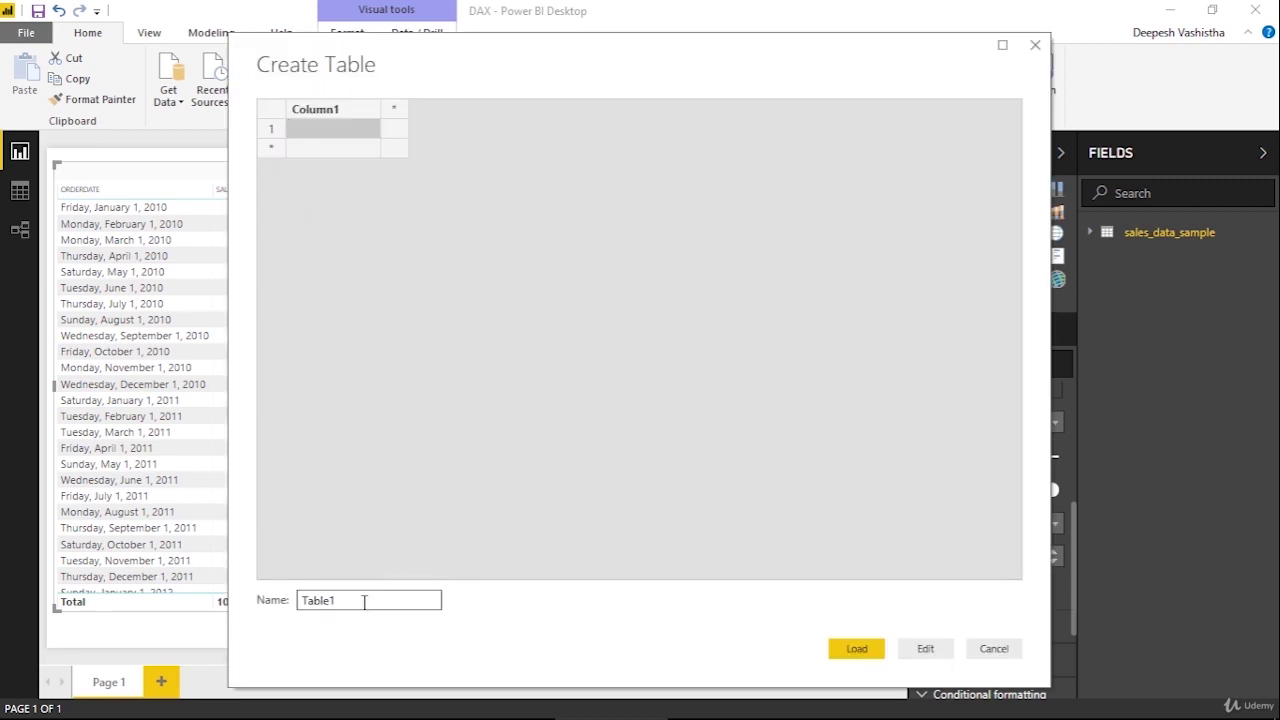
drag(363, 601, 206, 603)
text(Quick)
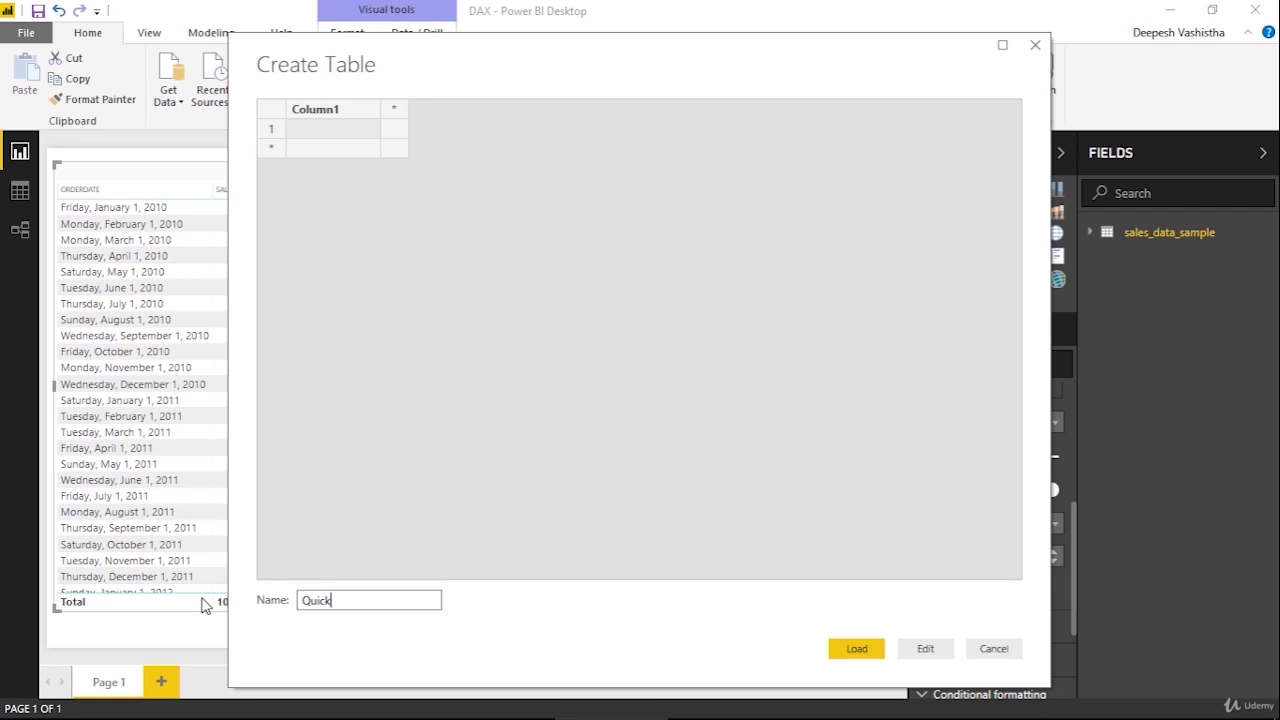
key(ctrl+a)
text(Measures)
click(871, 654)
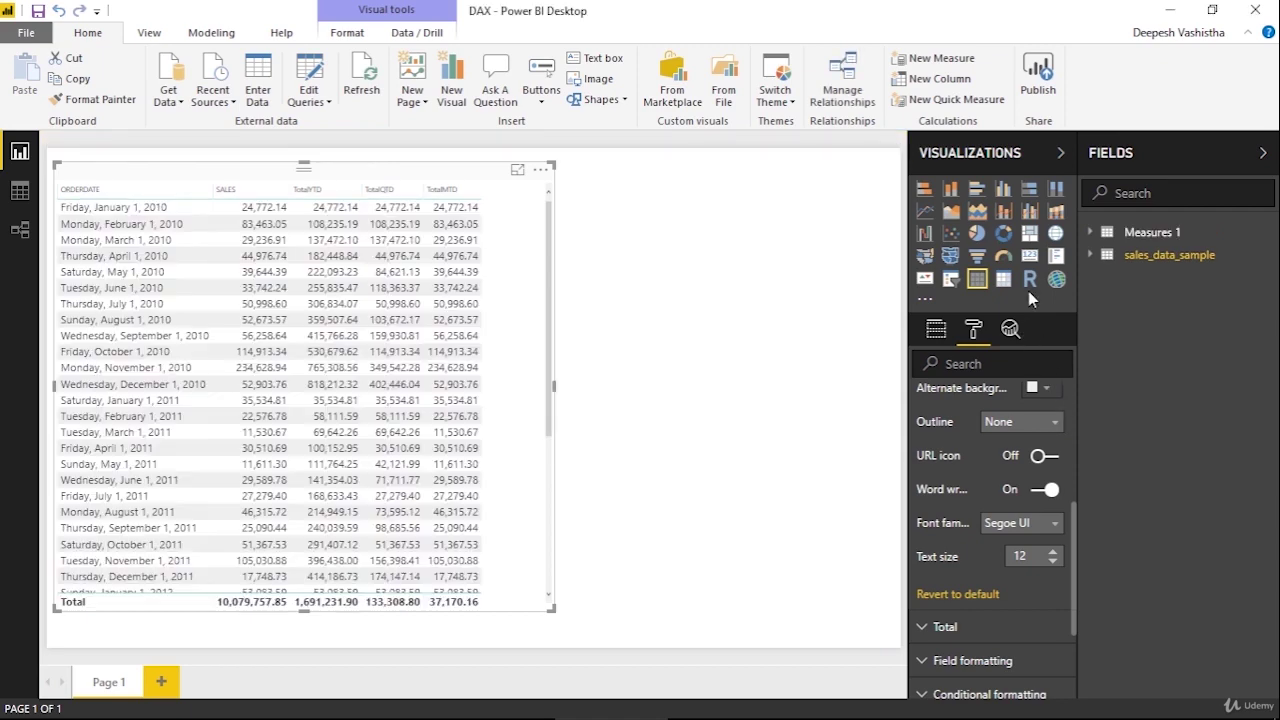
Step: Select the TotalMTD measure and open its Home Table list on the Modeling tab
click(1092, 257)
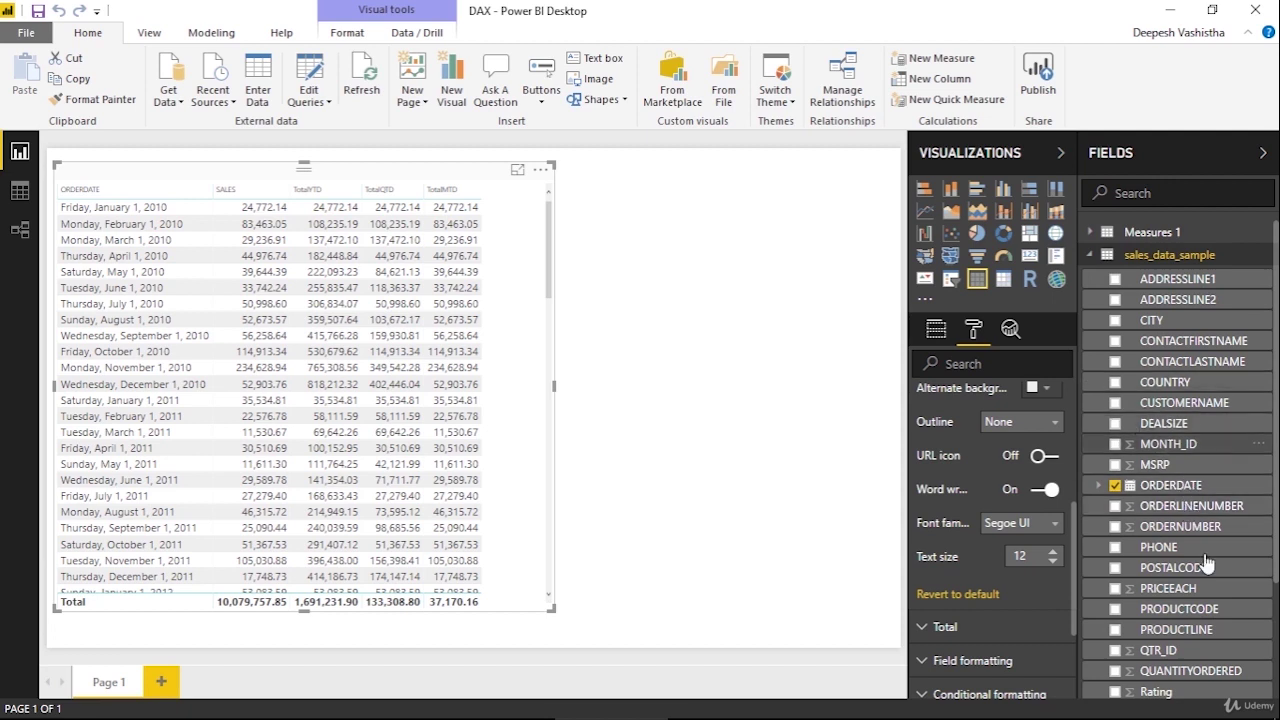
scroll(1160, 530, down, 2)
scroll(1160, 530, down, 1)
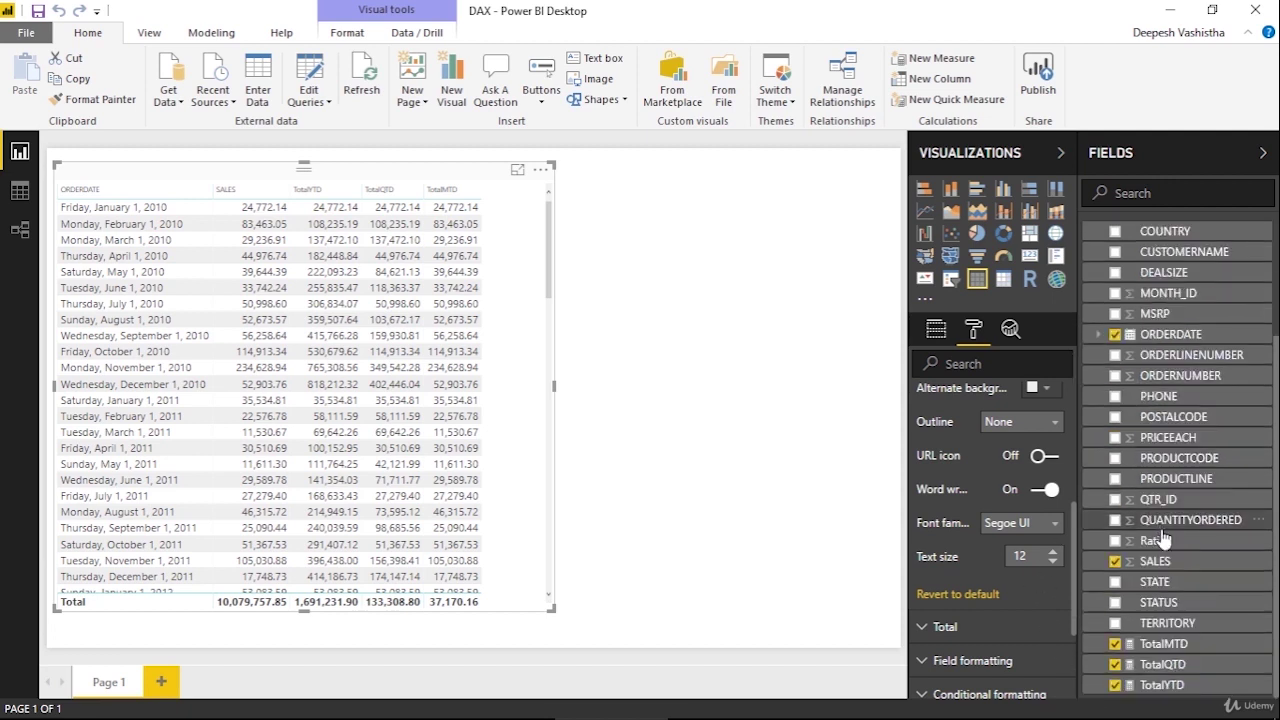
click(1164, 645)
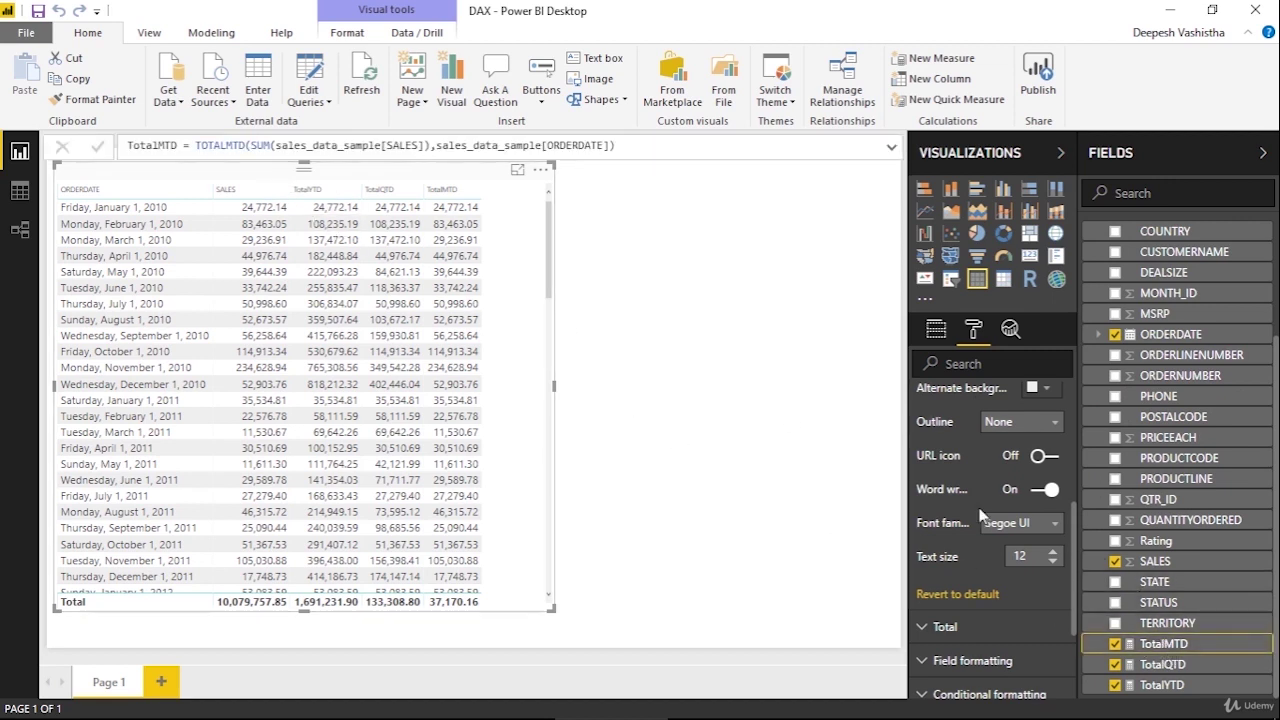
click(148, 33)
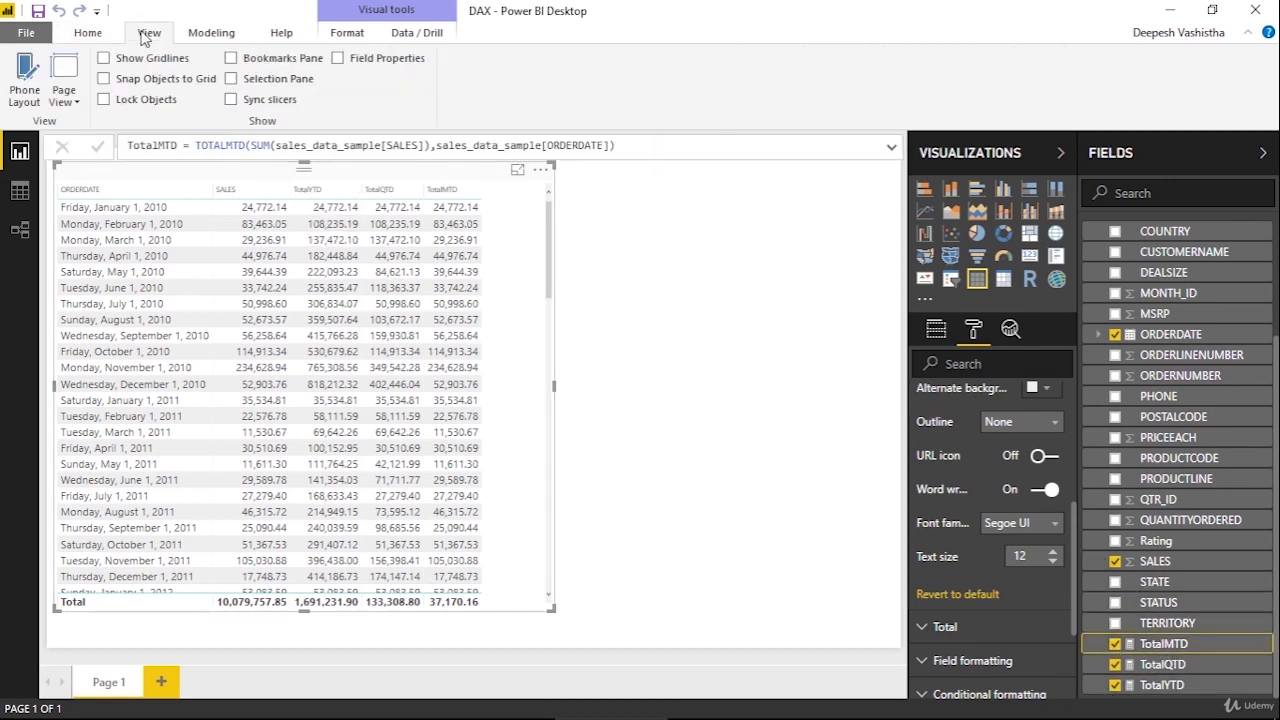
click(99, 38)
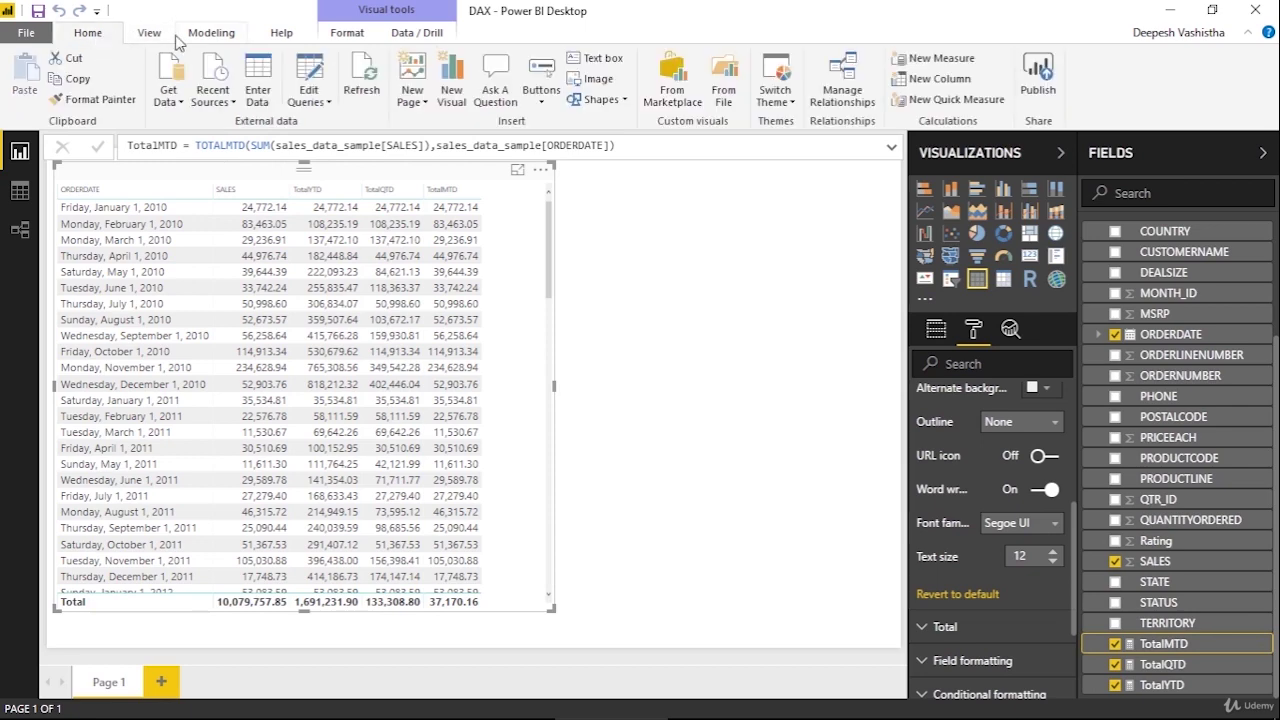
click(158, 38)
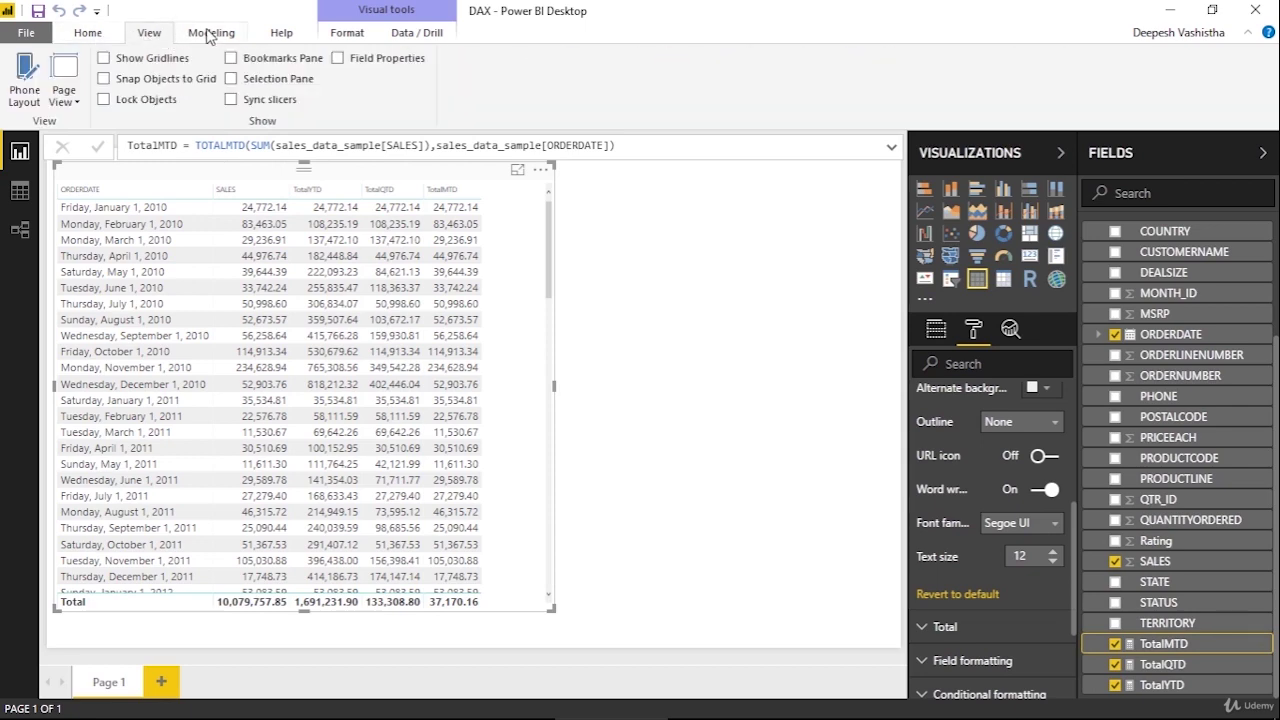
click(212, 34)
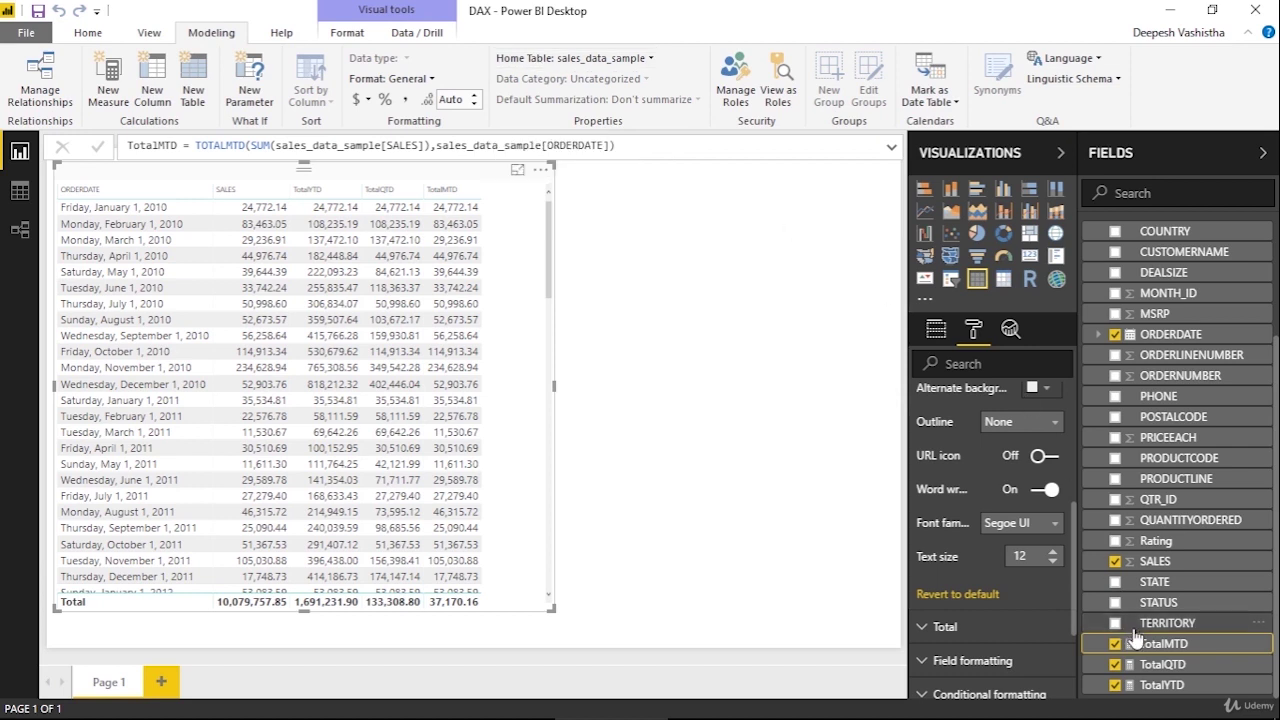
scroll(1215, 320, up, 3)
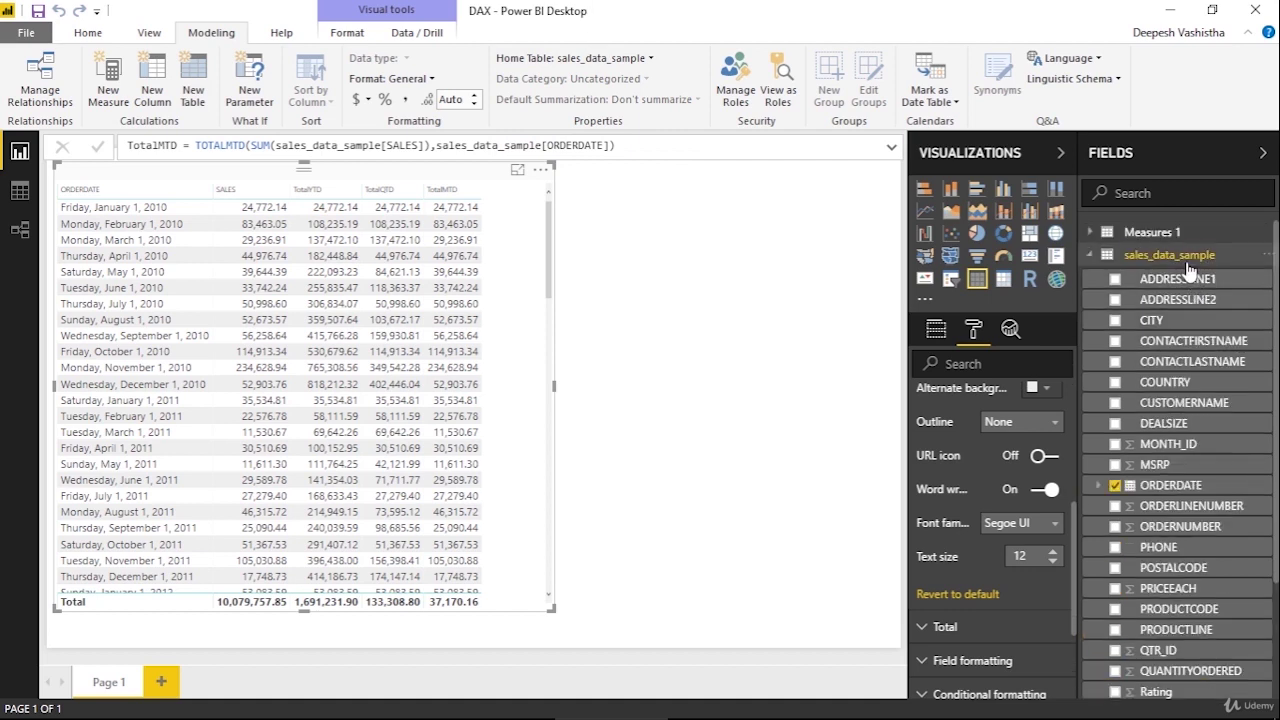
click(648, 60)
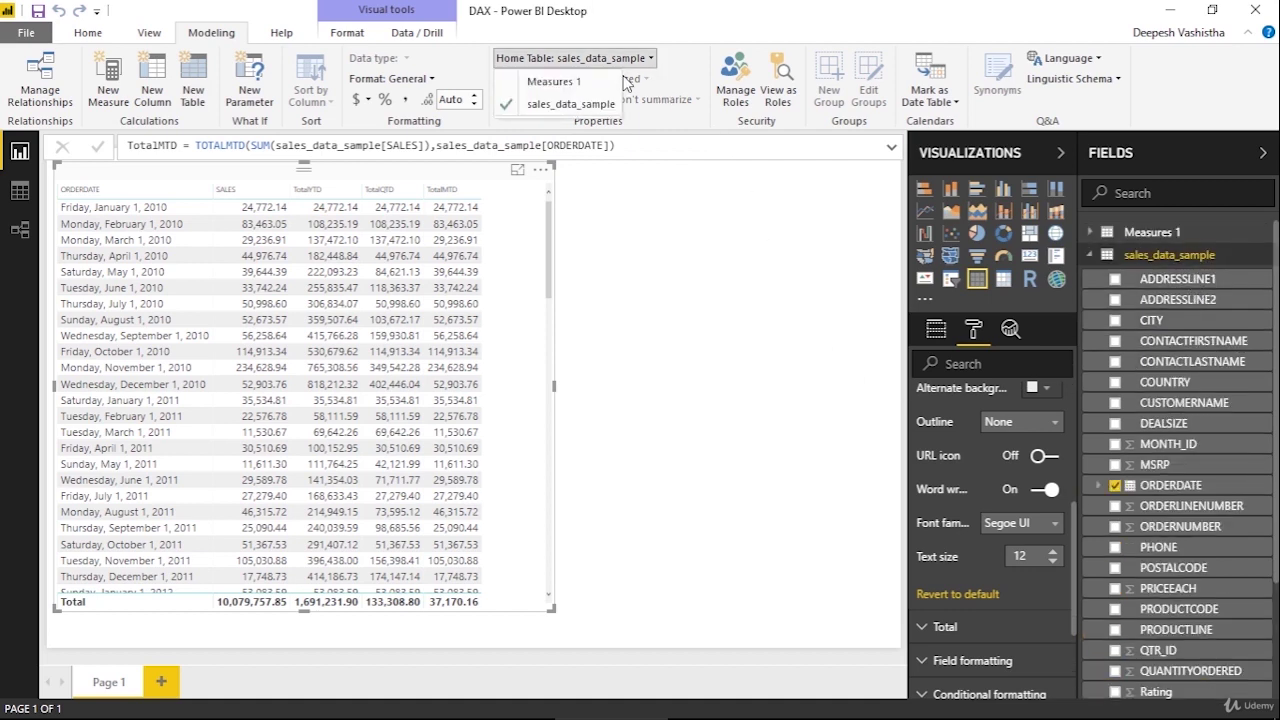
Step: Make Measures 1 the home table of TotalMTD and delete the placeholder Column1
click(612, 84)
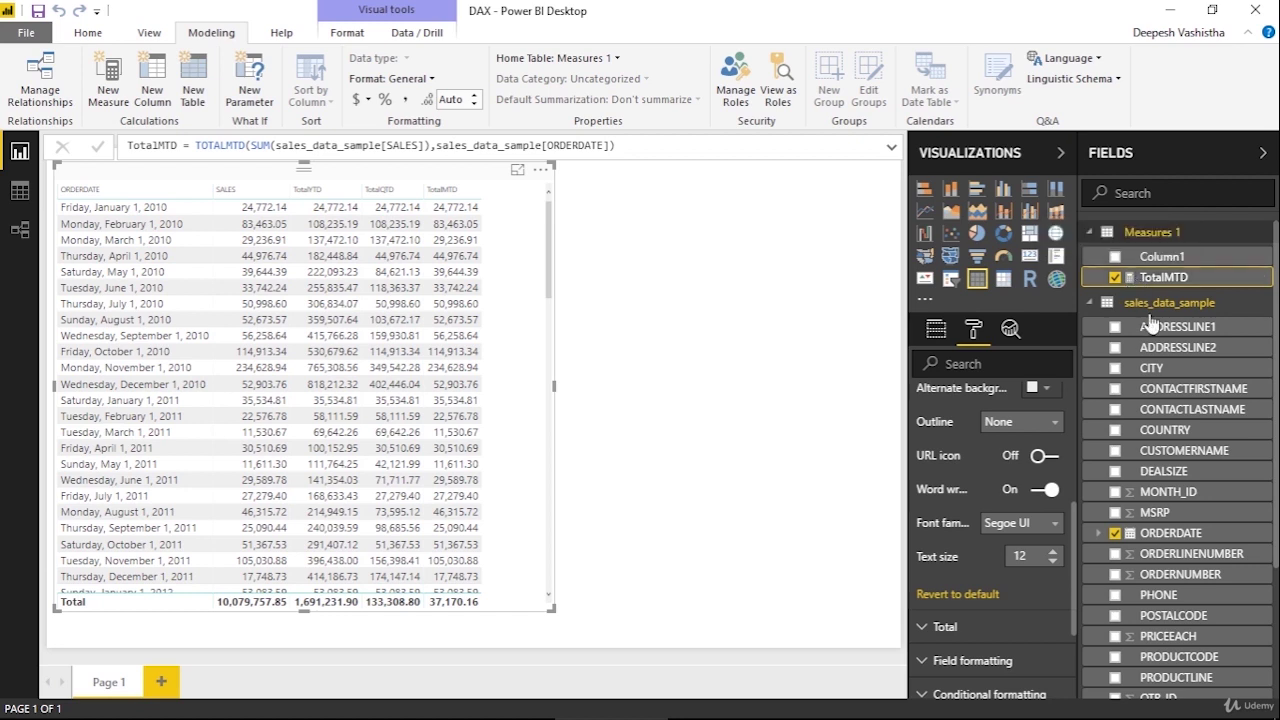
right_click(1166, 260)
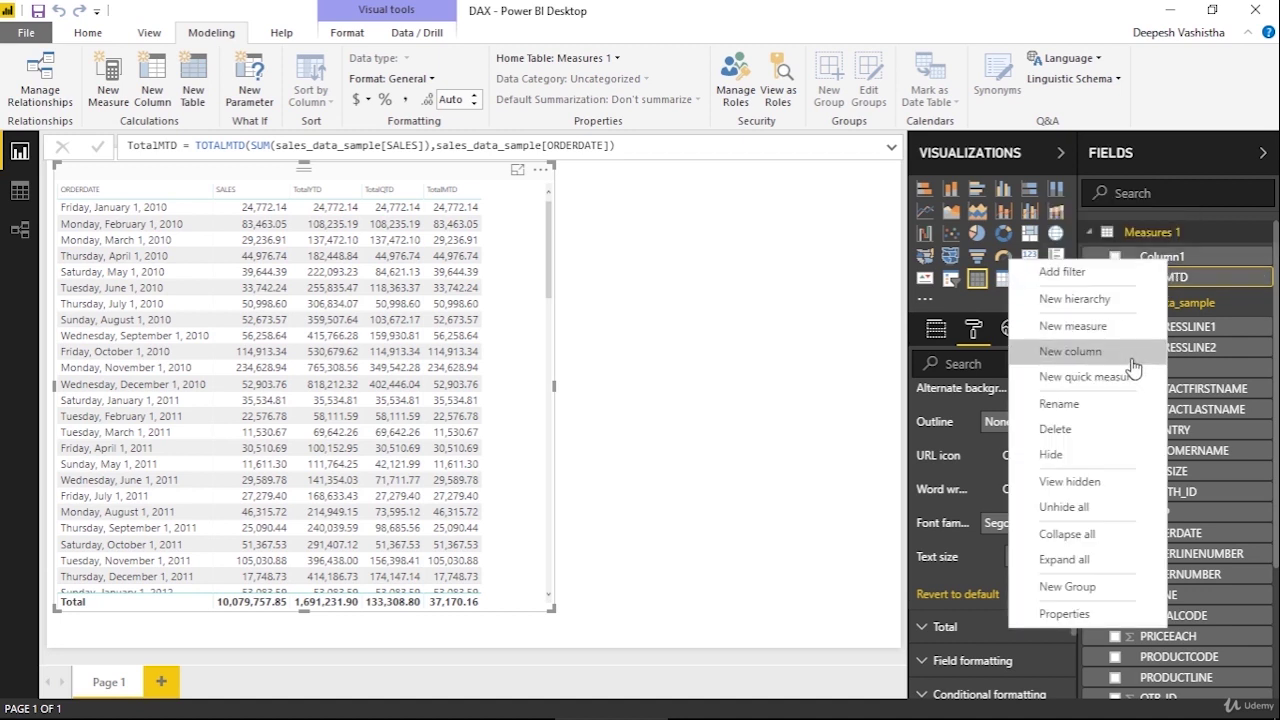
click(1113, 440)
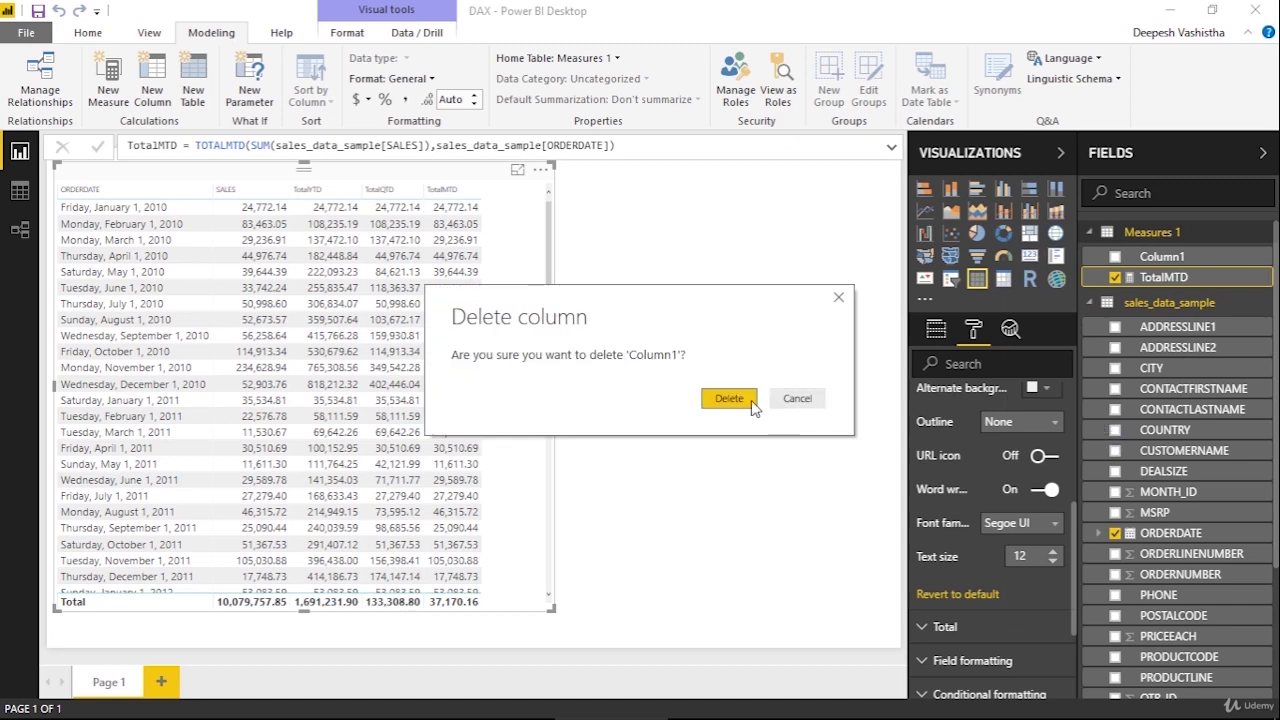
click(754, 408)
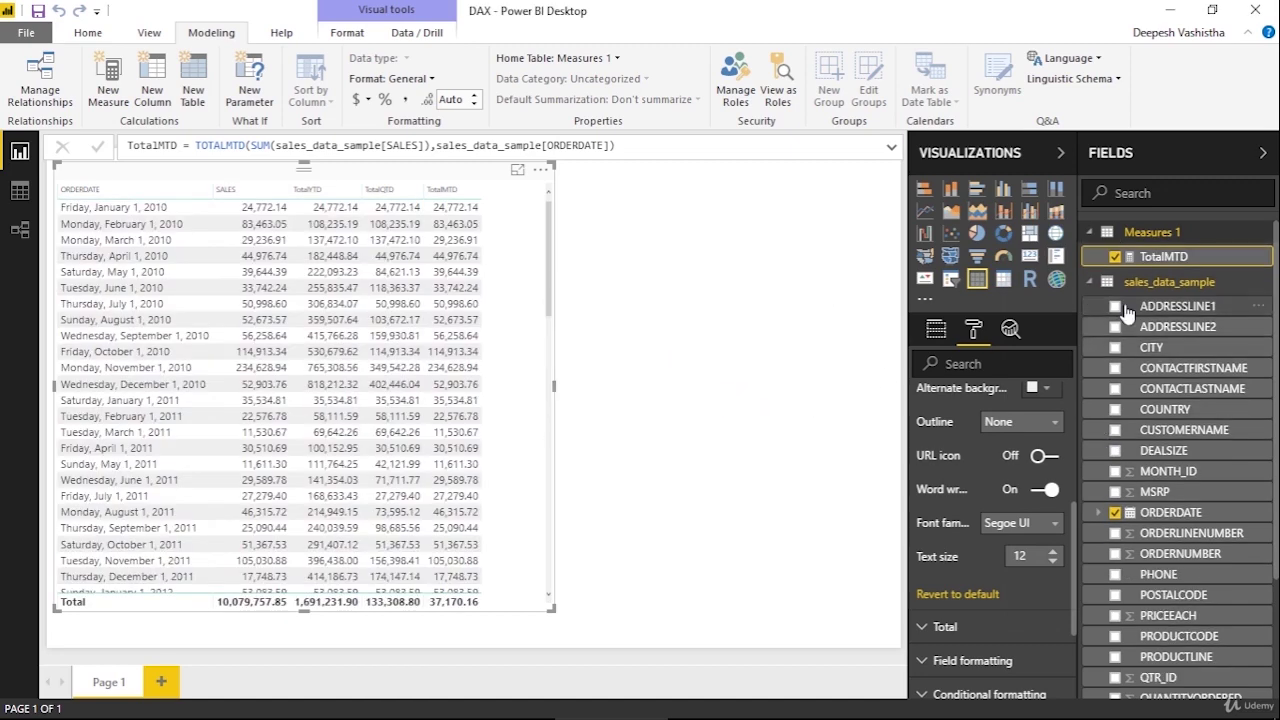
Step: Set TotalQTD's home table to Measures 1
scroll(1174, 585, down, 3)
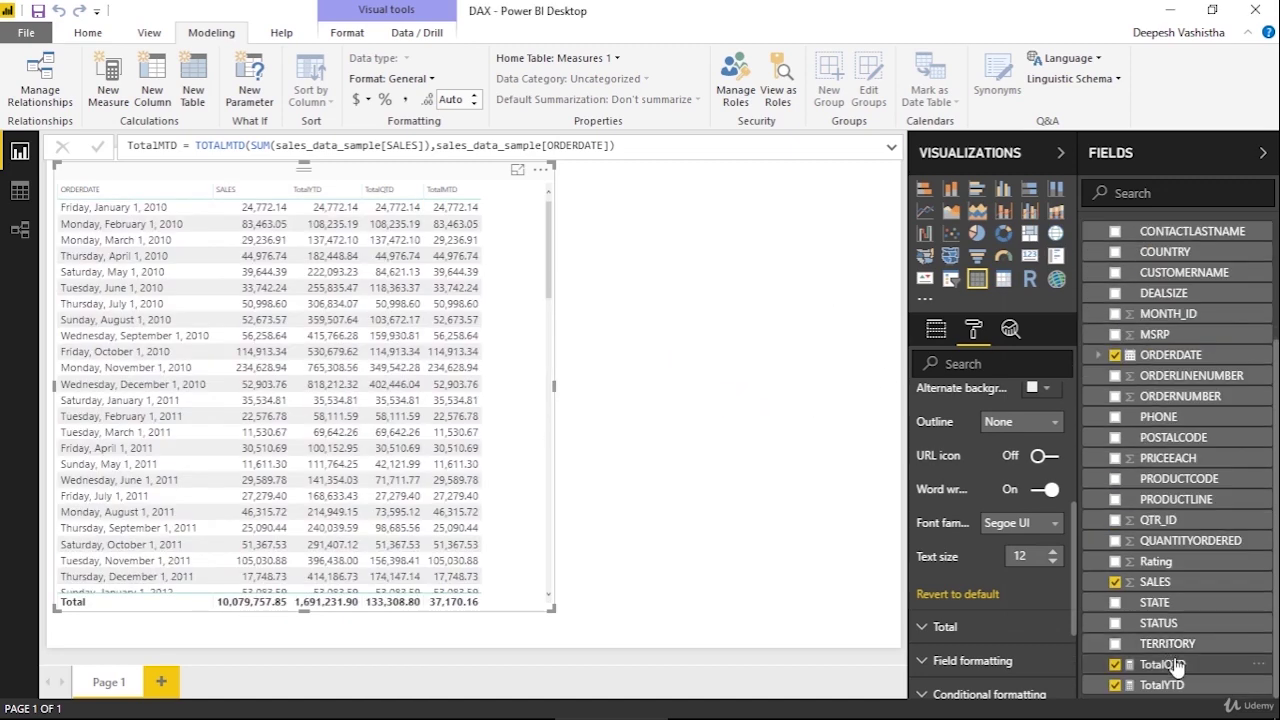
click(1172, 664)
click(573, 58)
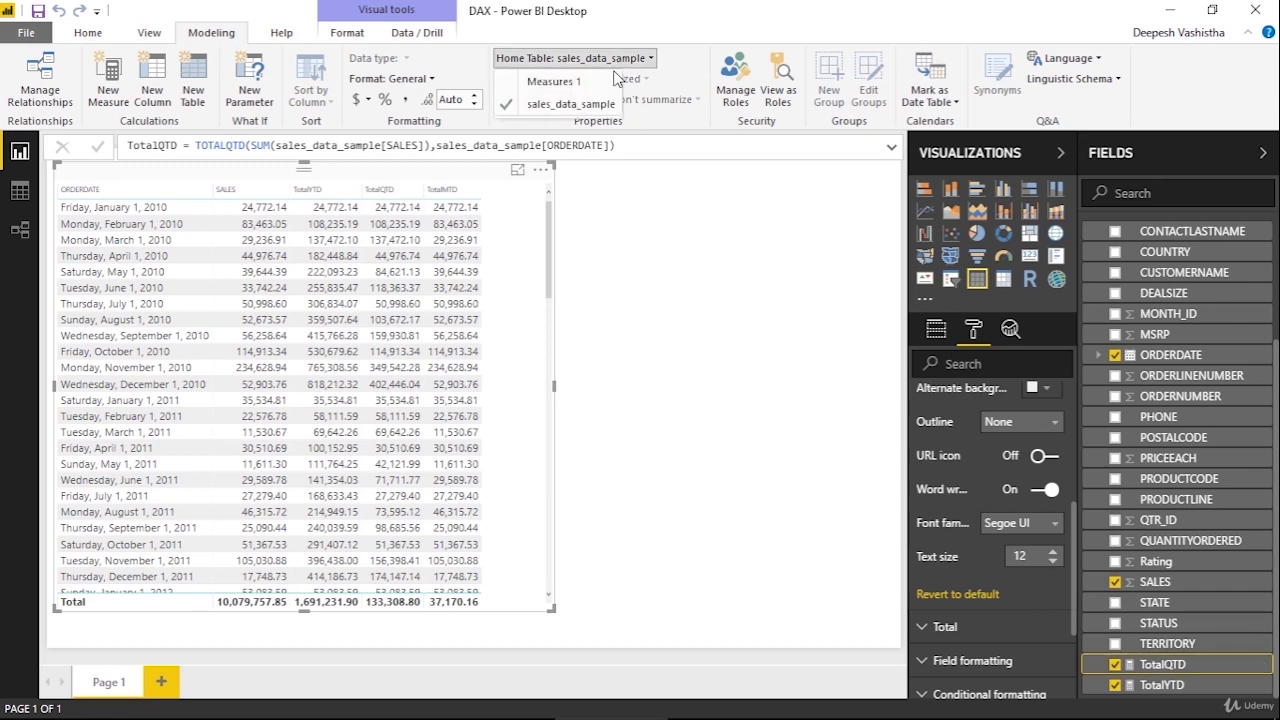
click(601, 77)
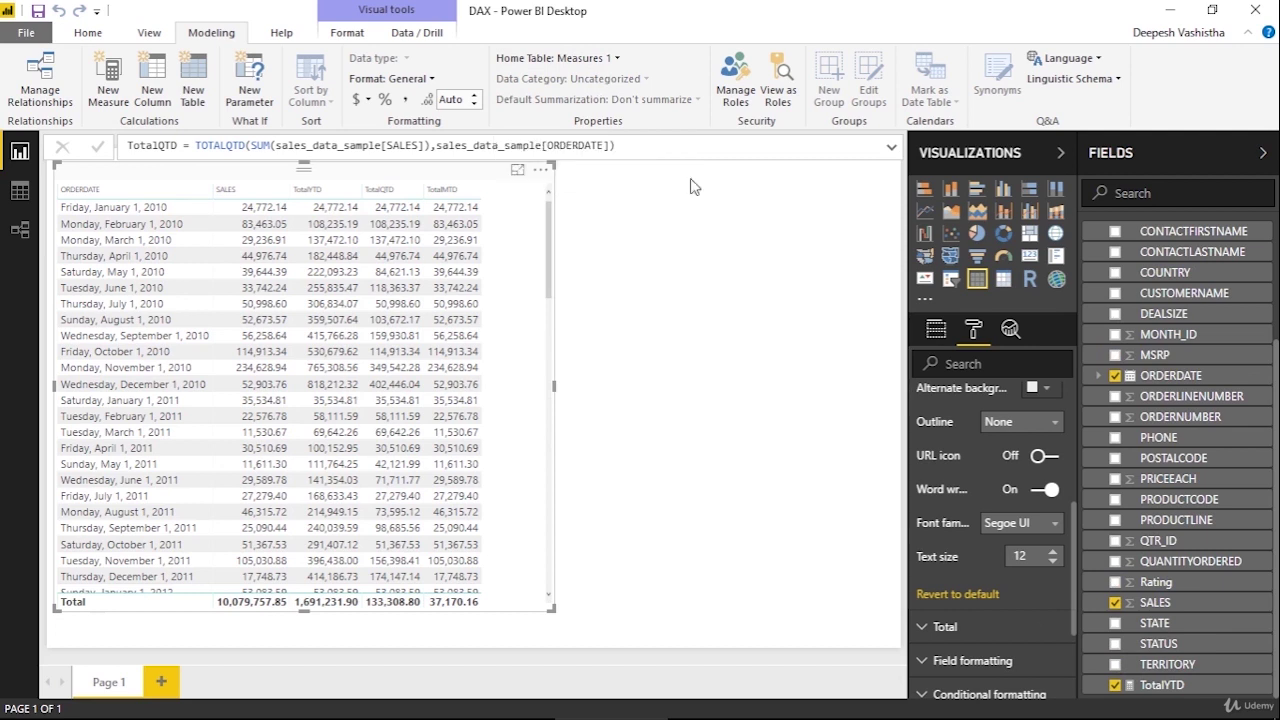
Step: Set TotalYTD's home table to Measures 1
click(1165, 685)
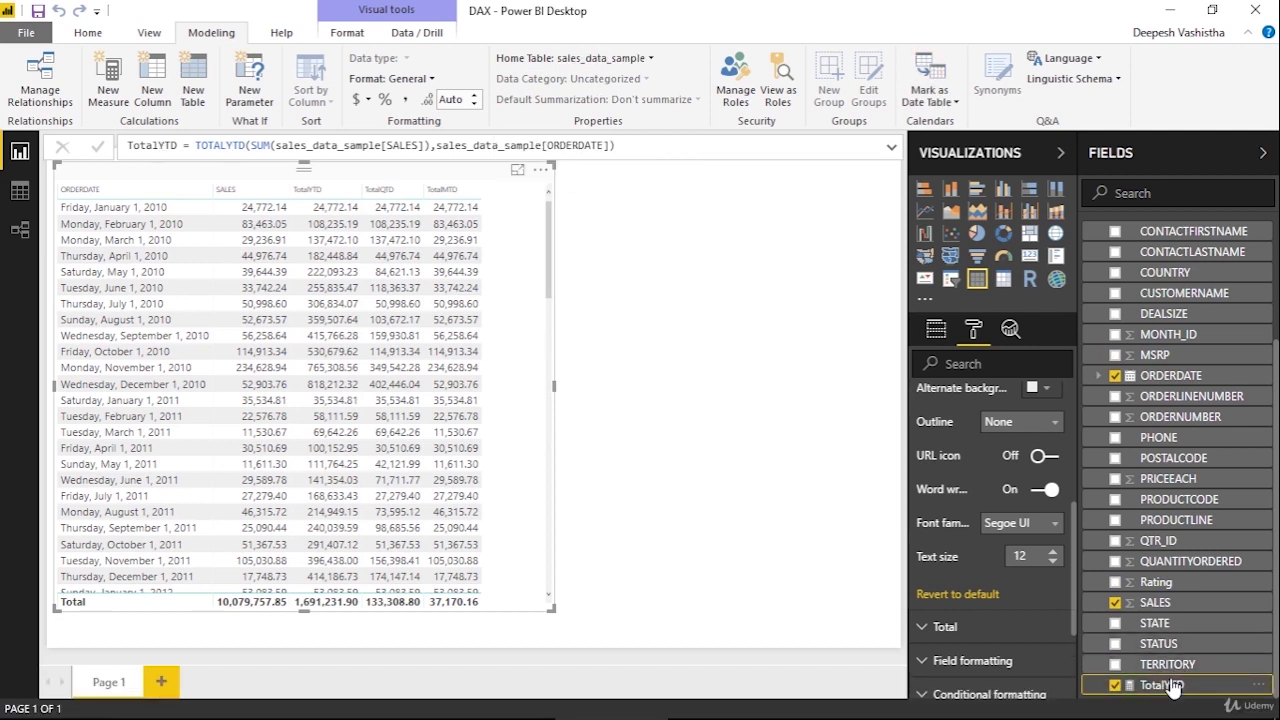
click(646, 64)
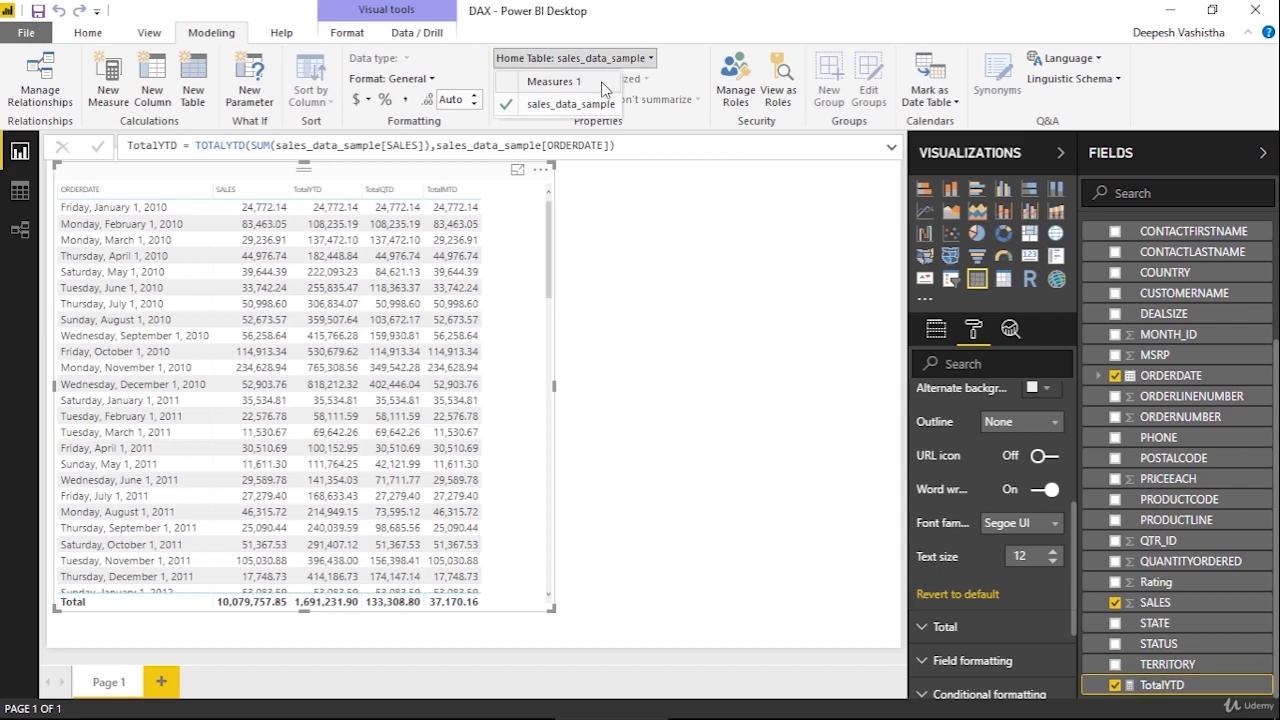
click(603, 87)
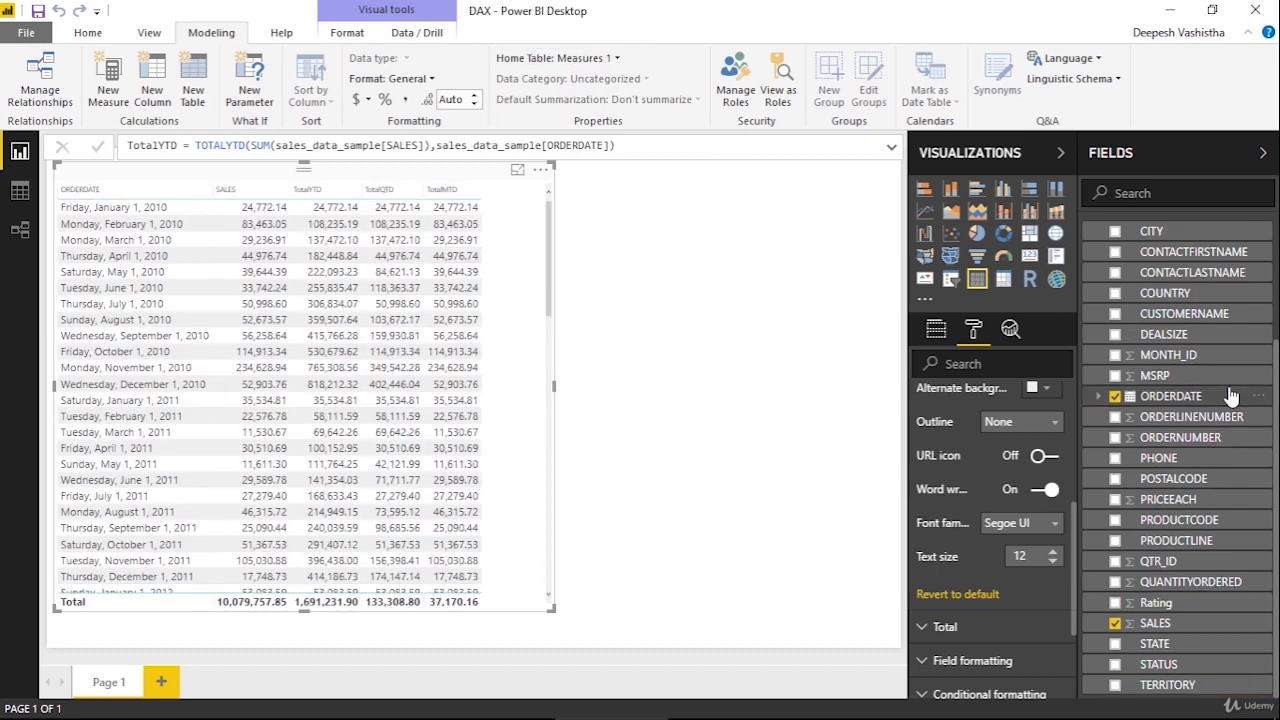
scroll(1230, 396, up, 2)
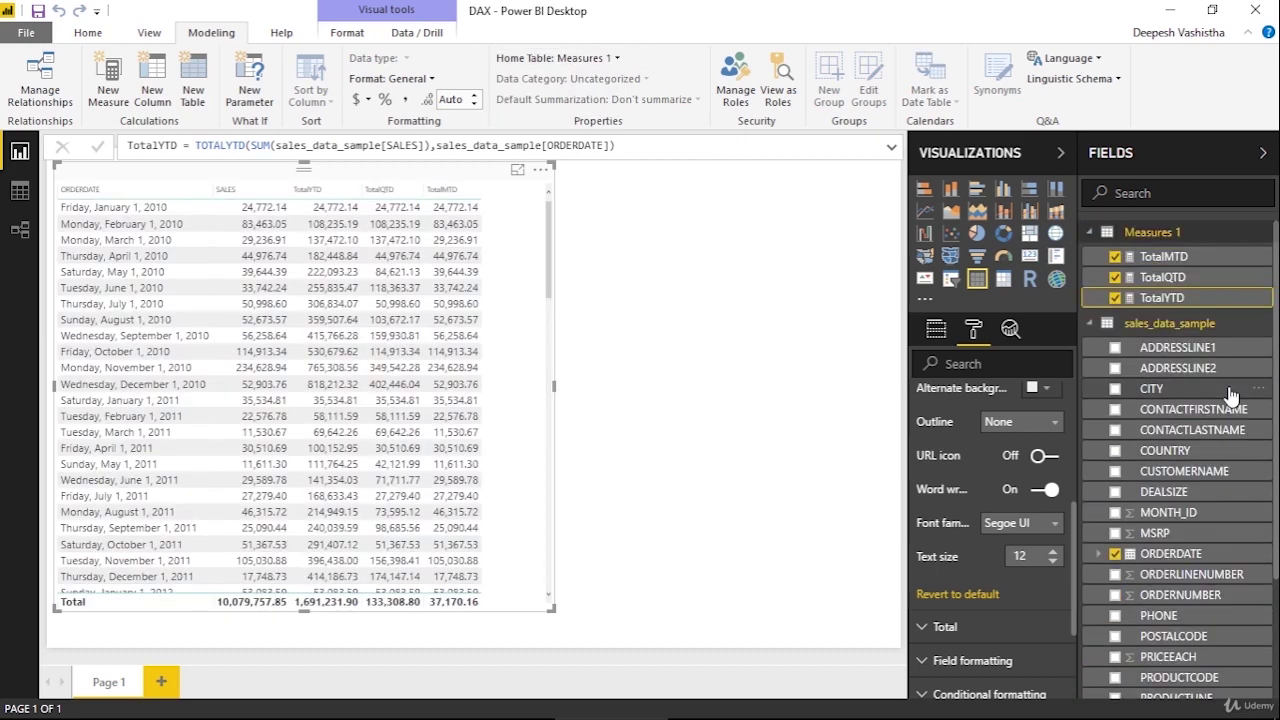
Step: Collapse the sales_data_sample table so only TotalMTD, TotalQTD and TotalYTD under Measures 1 show
click(1088, 326)
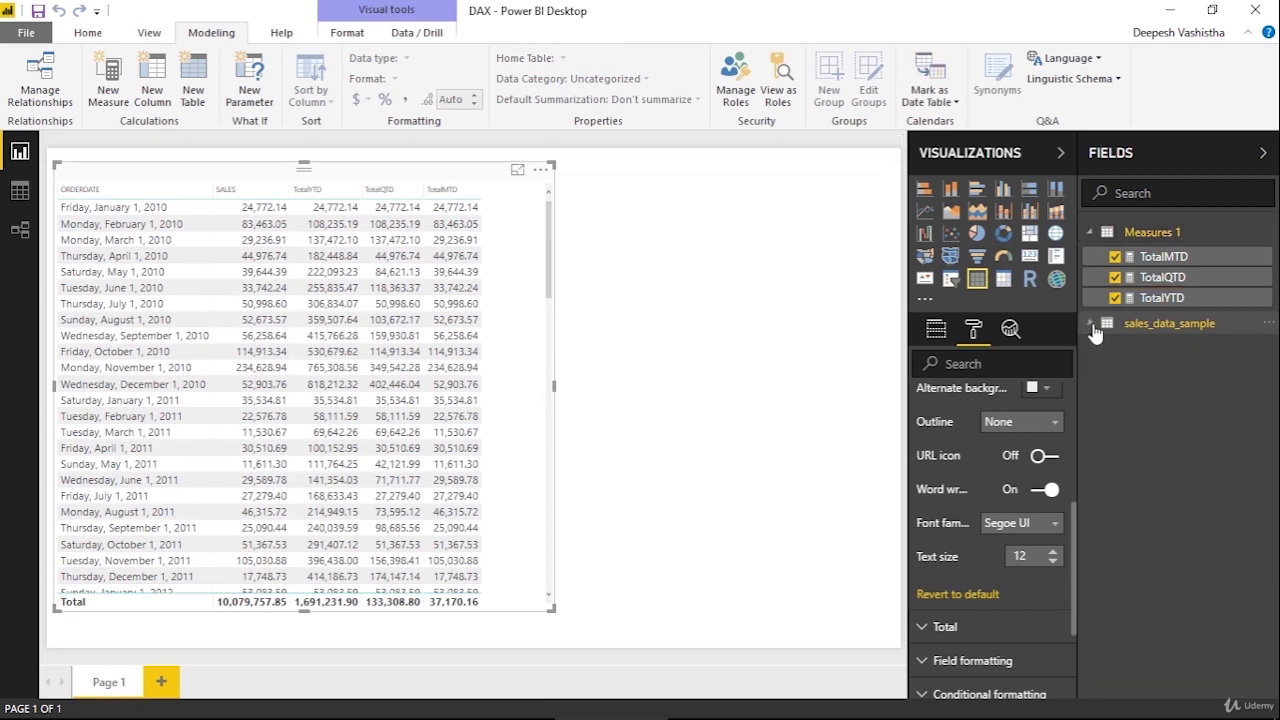